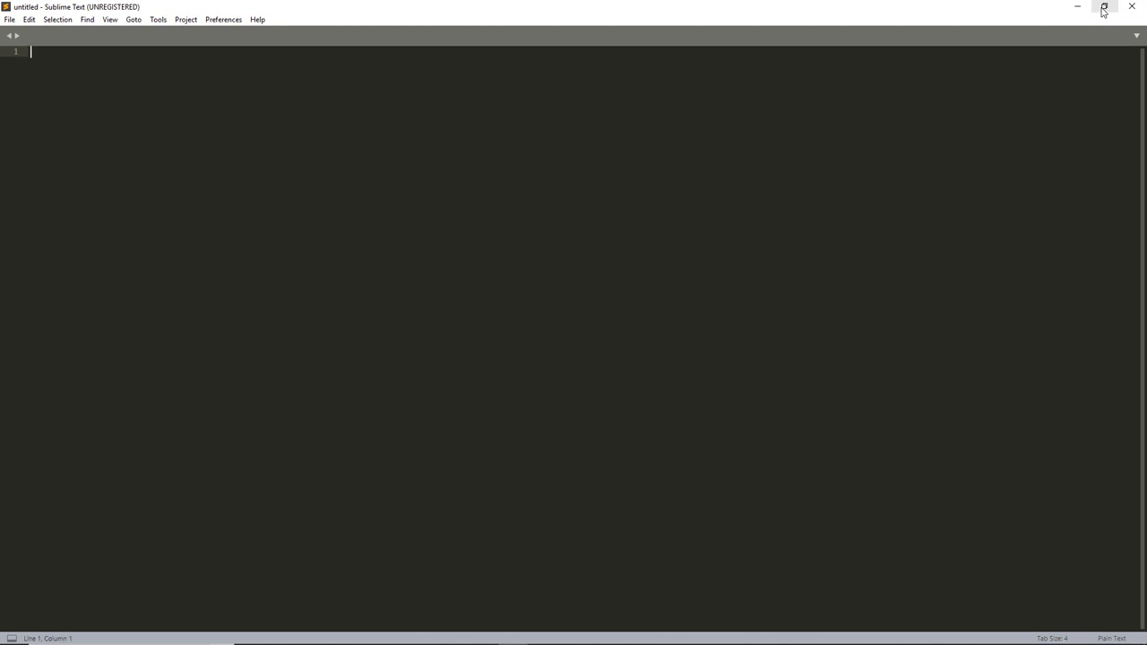
pyautogui.click(8, 19)
pyautogui.click(30, 49)
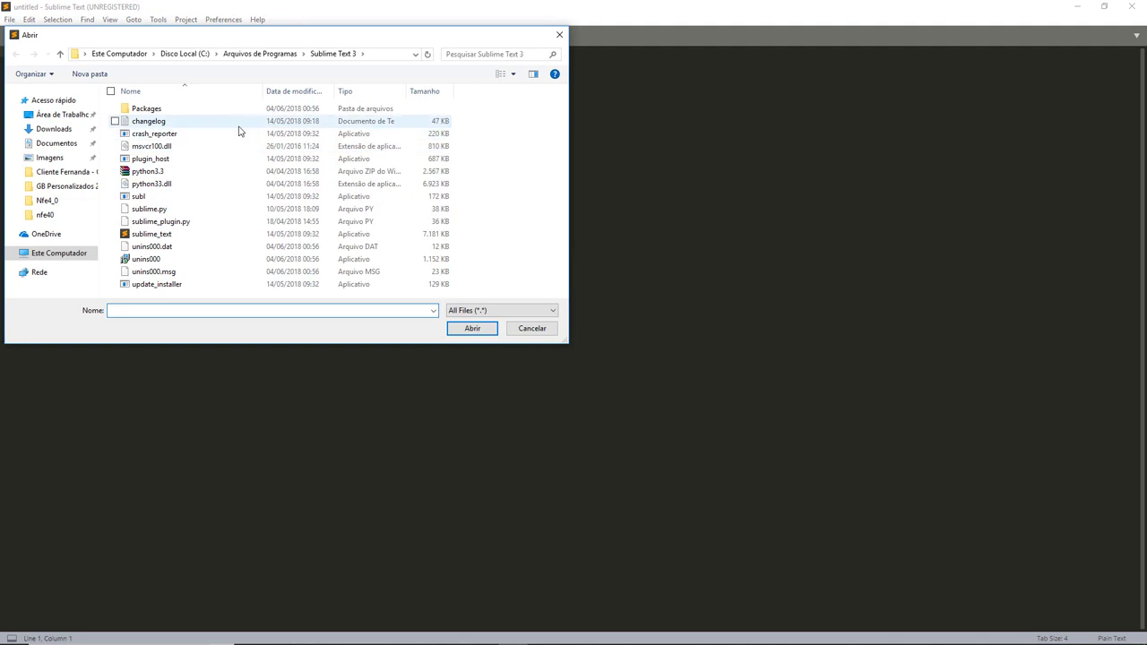
pyautogui.click(185, 54)
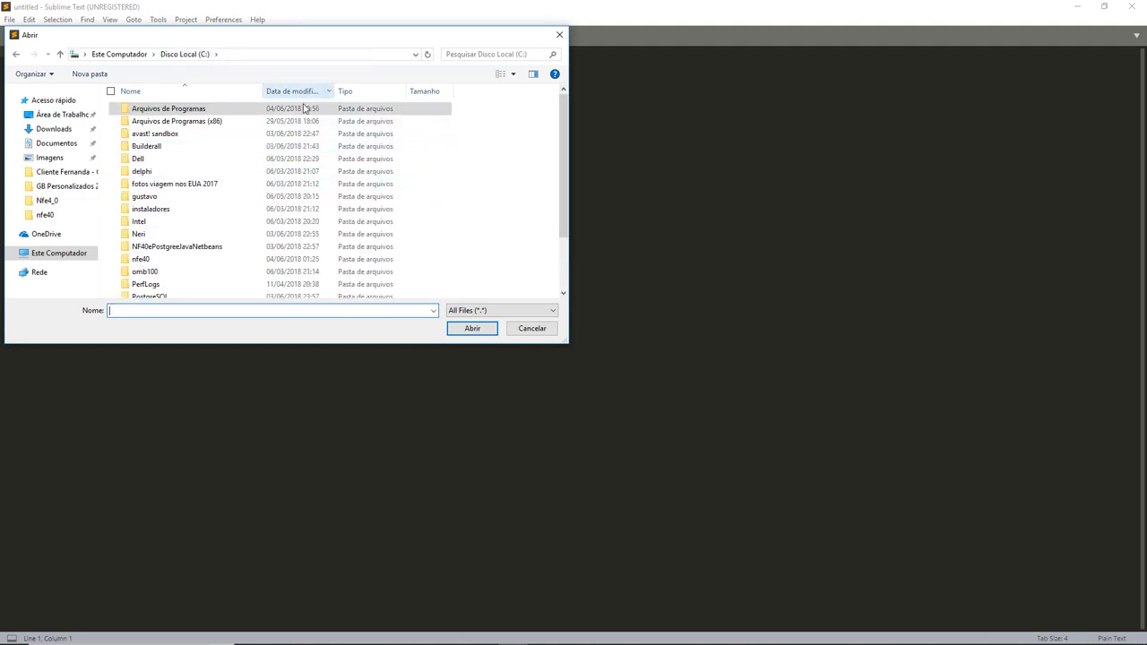
pyautogui.click(143, 259)
pyautogui.doubleClick(147, 260)
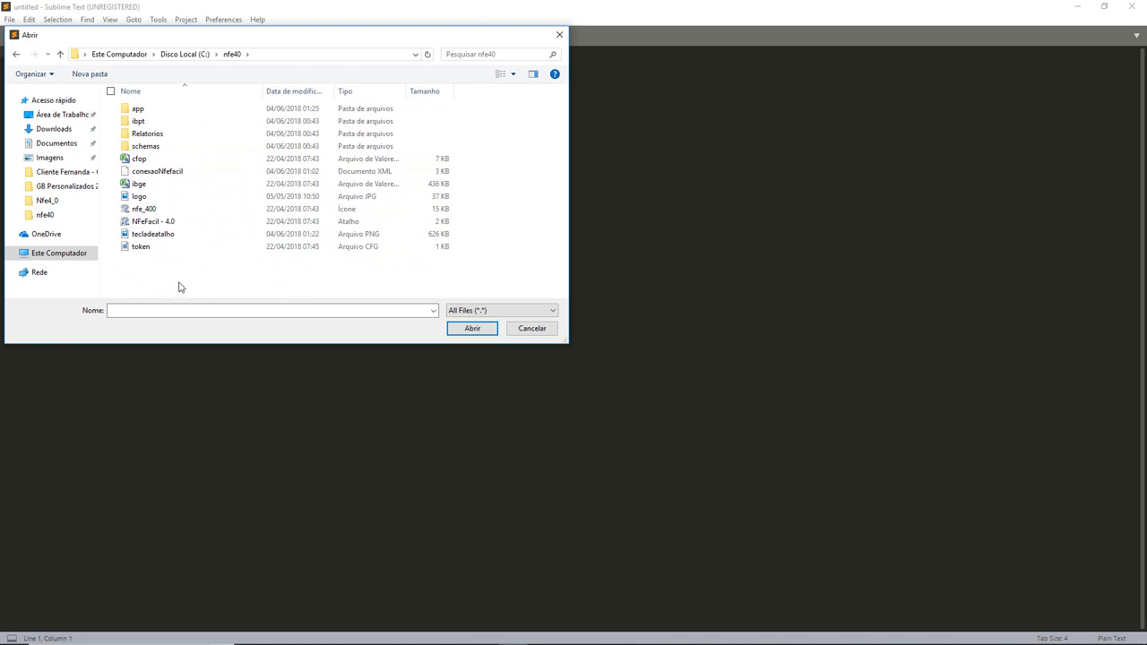
pyautogui.click(559, 34)
# - Start Notepad, use its file browser to load Instalacao NFe4.0.txt into Sublime Text, and close Notepad
pyautogui.press('super')
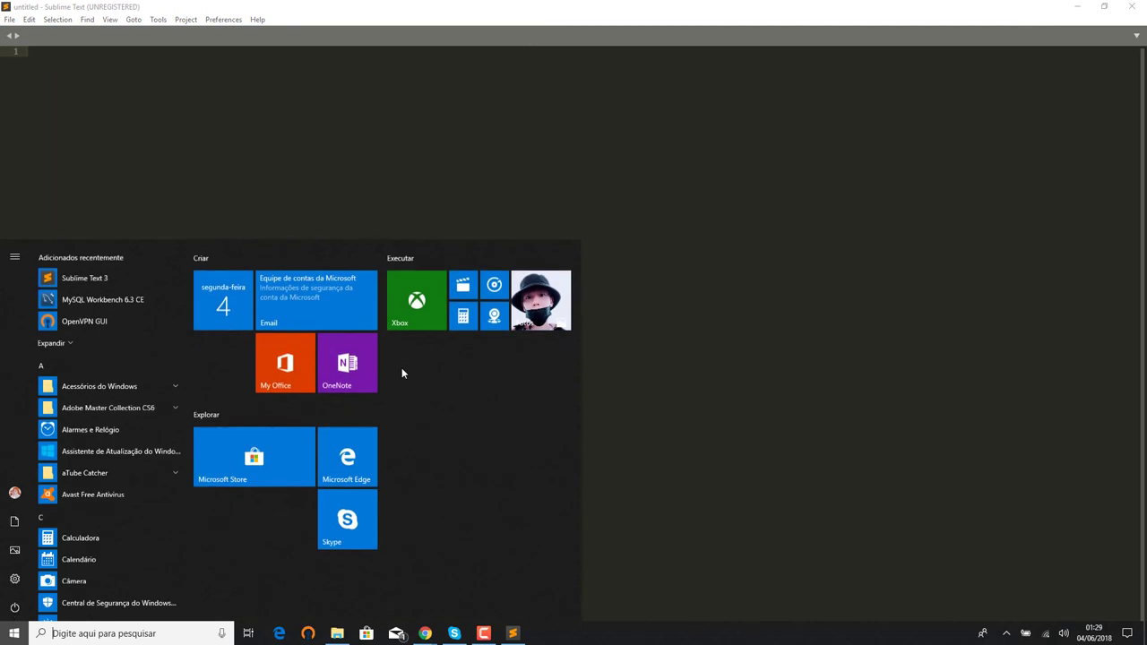
pyautogui.write('note')
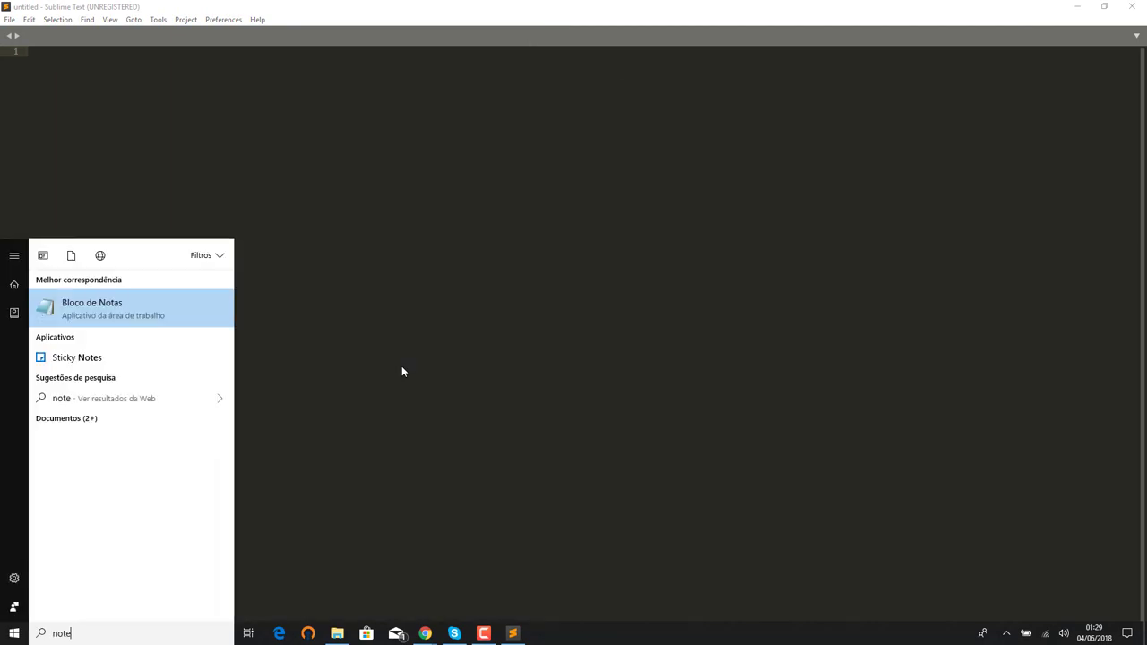
pyautogui.click(136, 309)
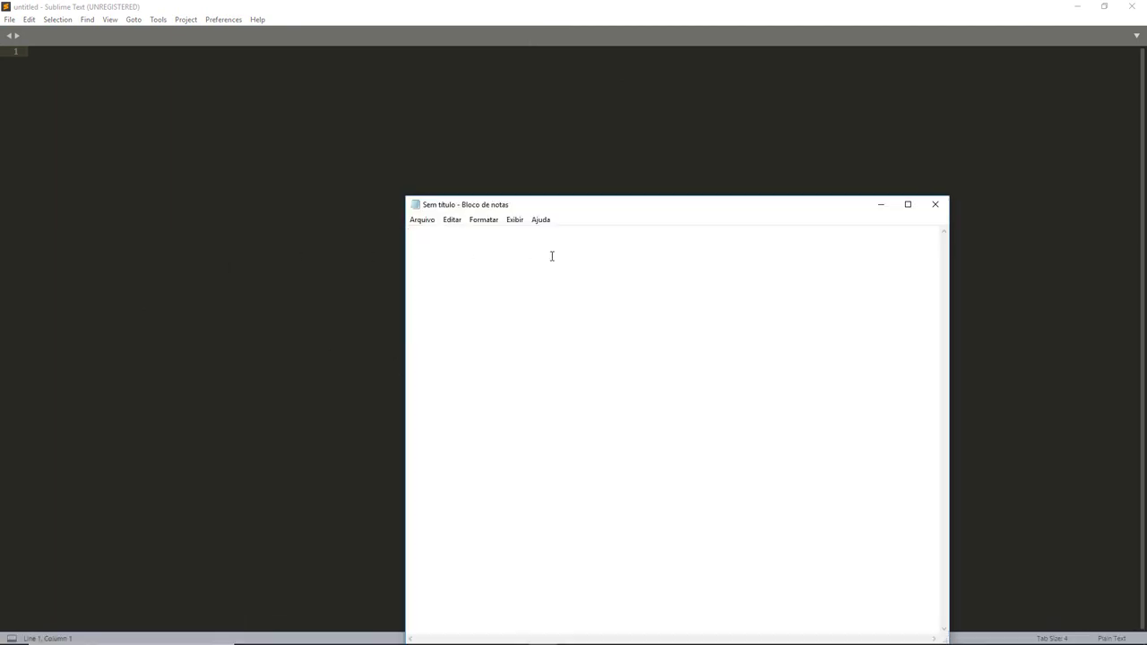
pyautogui.click(422, 220)
pyautogui.click(430, 246)
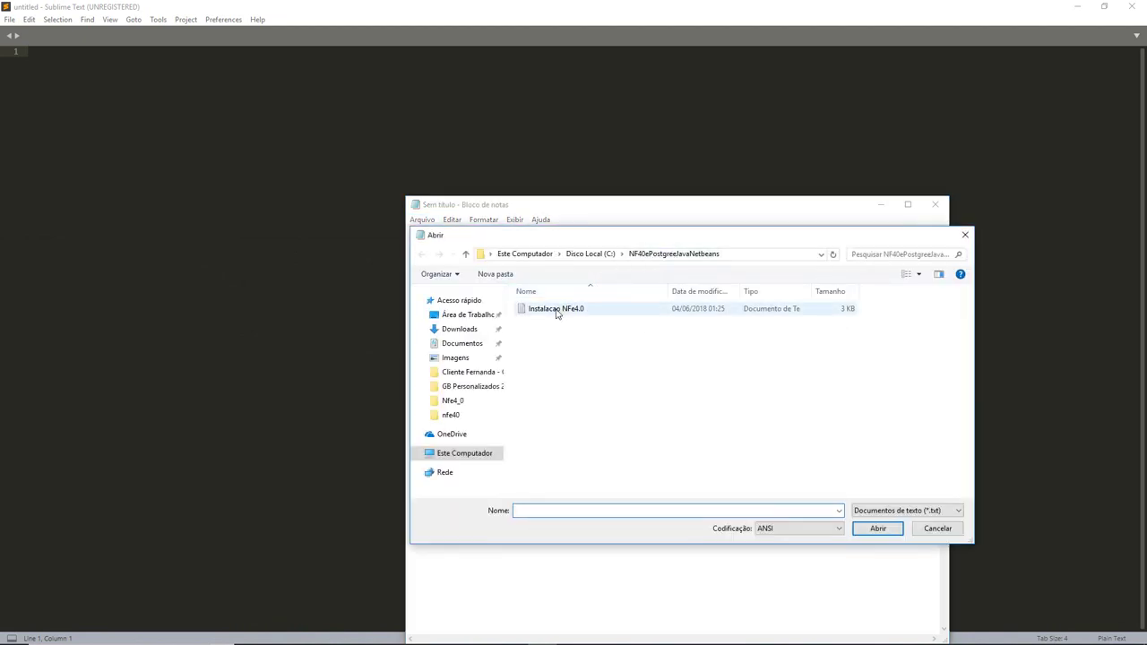
pyautogui.moveTo(561, 314); pyautogui.dragTo(230, 187)
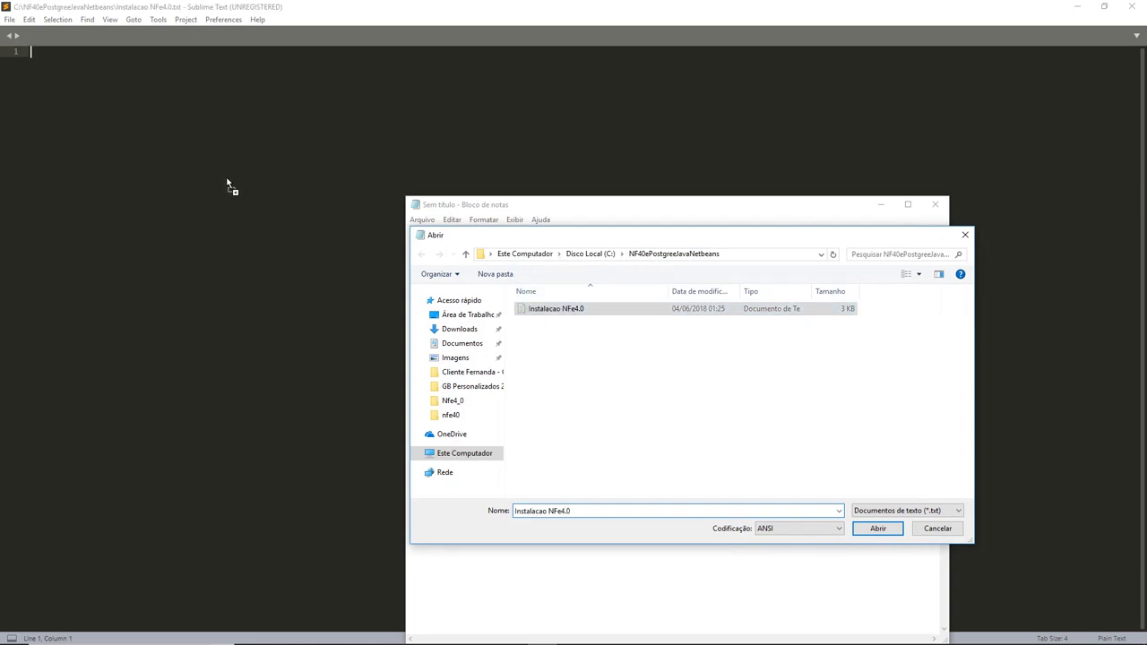
pyautogui.click(965, 237)
pyautogui.click(934, 205)
# - Review section 4, Atalho, of the installation notes, highlighting it through the end of the file
pyautogui.click(31, 363)
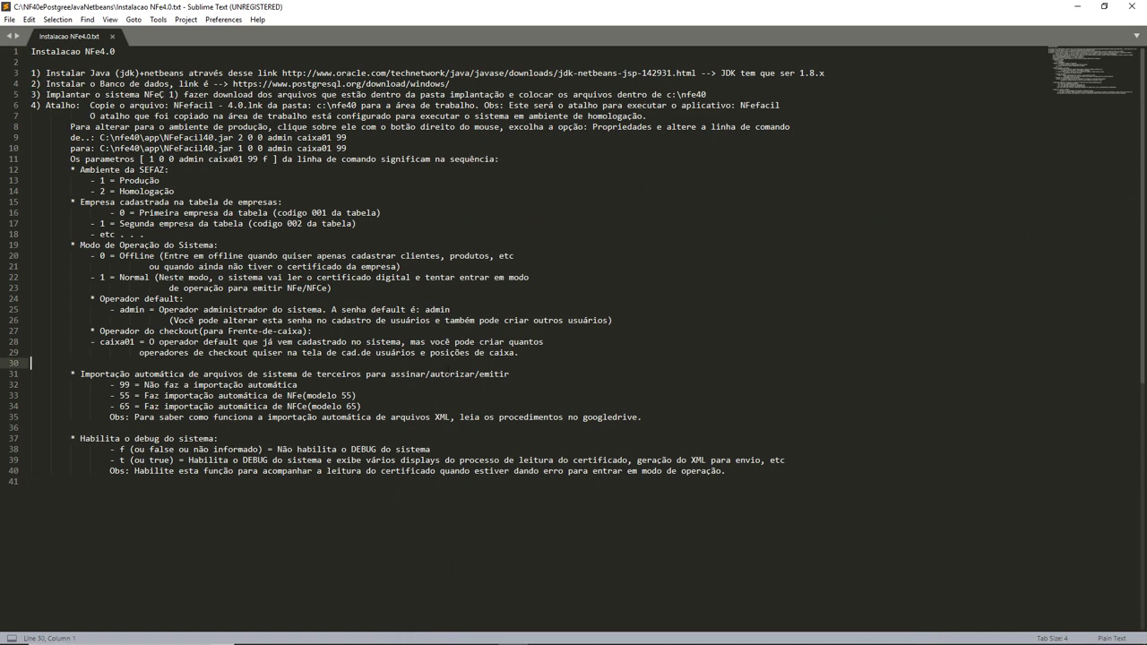
pyautogui.click(322, 395)
pyautogui.moveTo(31, 105); pyautogui.dragTo(839, 479)
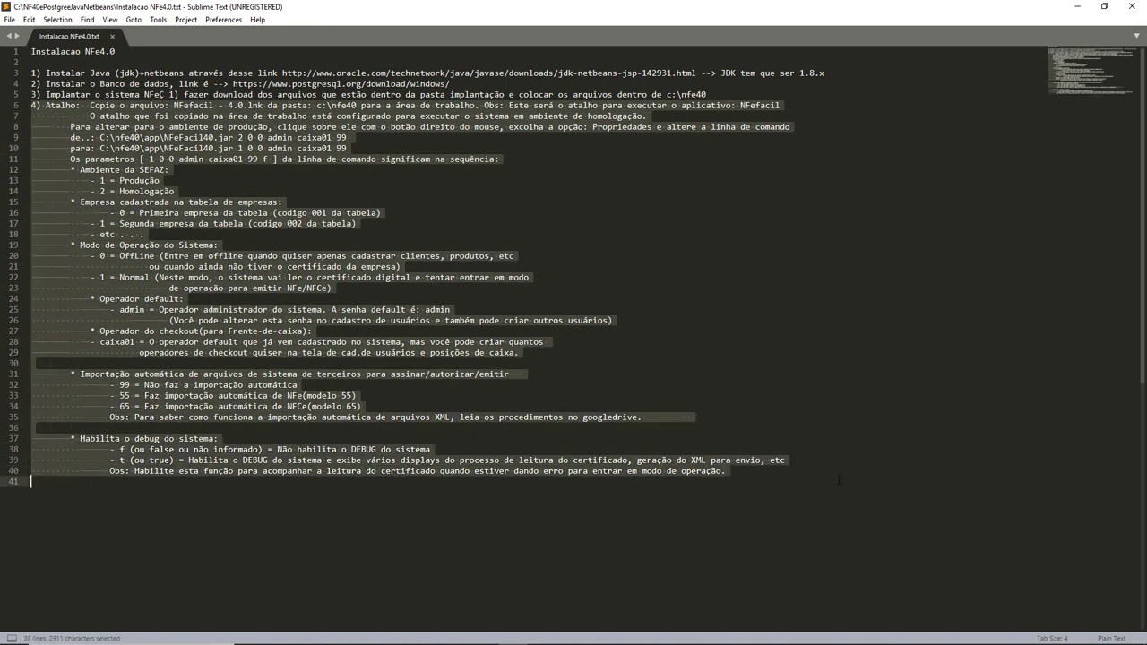
pyautogui.click(747, 504)
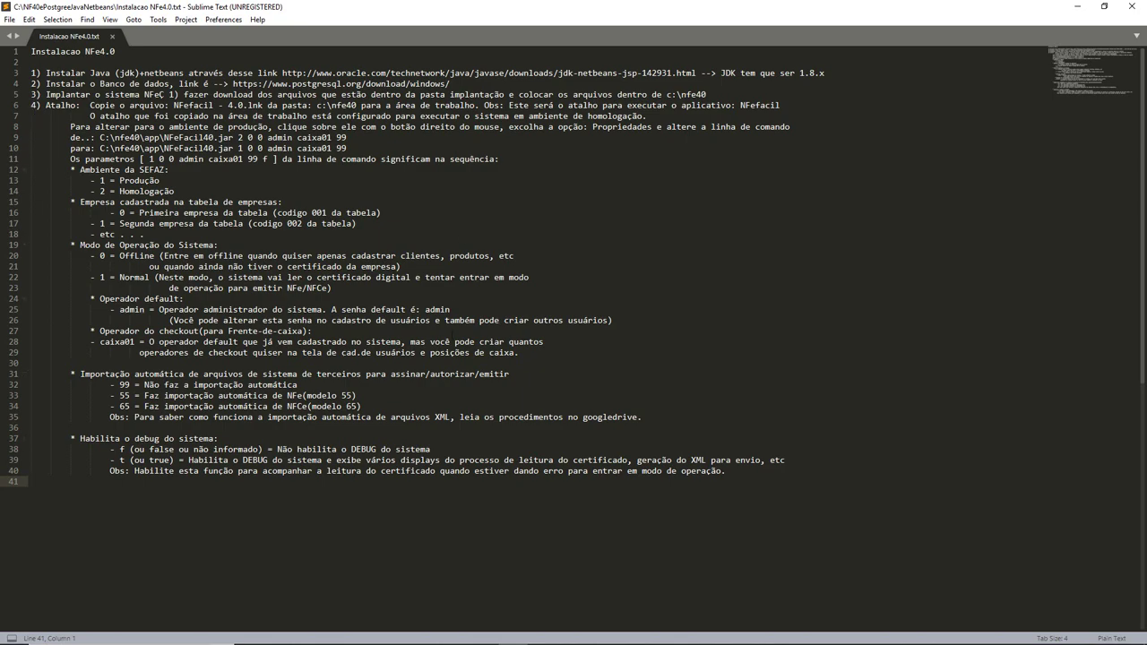
# - Switch to File Explorer and open tecladeatalho.png from the nfe40 folder with Fotos
pyautogui.hotkey('alt', 'Tab')
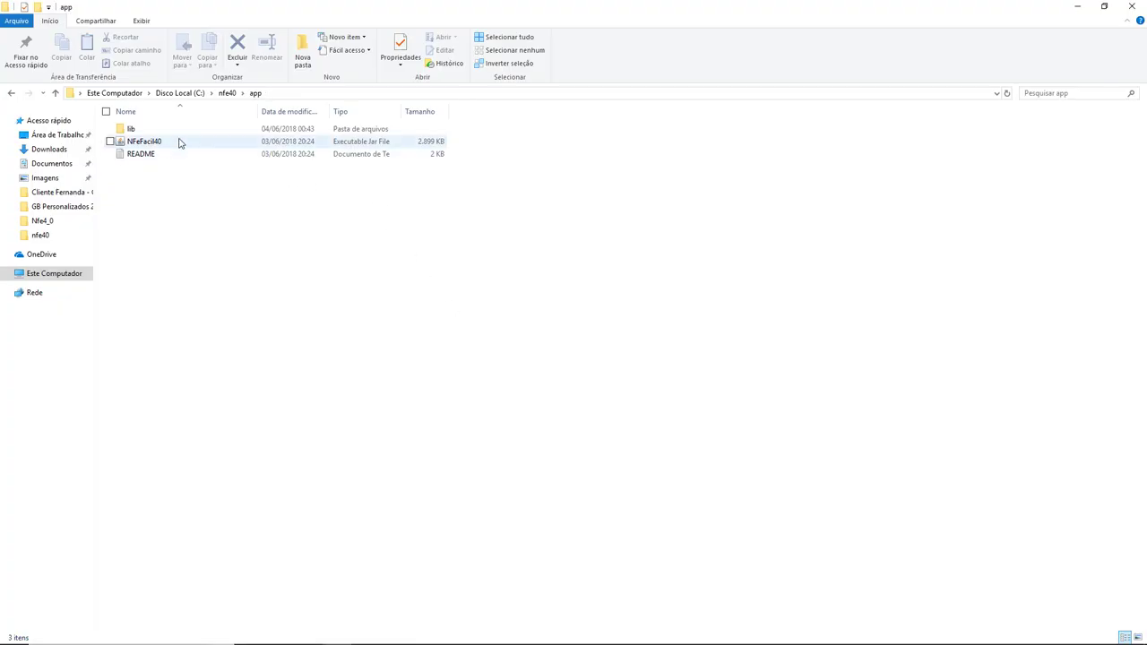
pyautogui.click(226, 94)
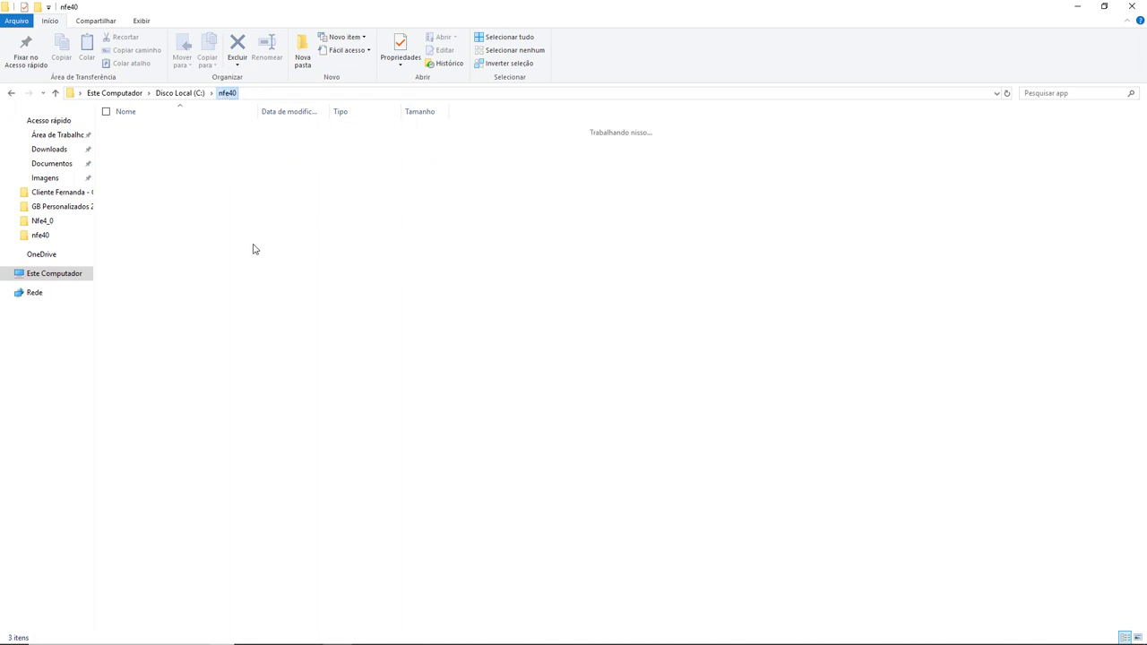
pyautogui.click(235, 314)
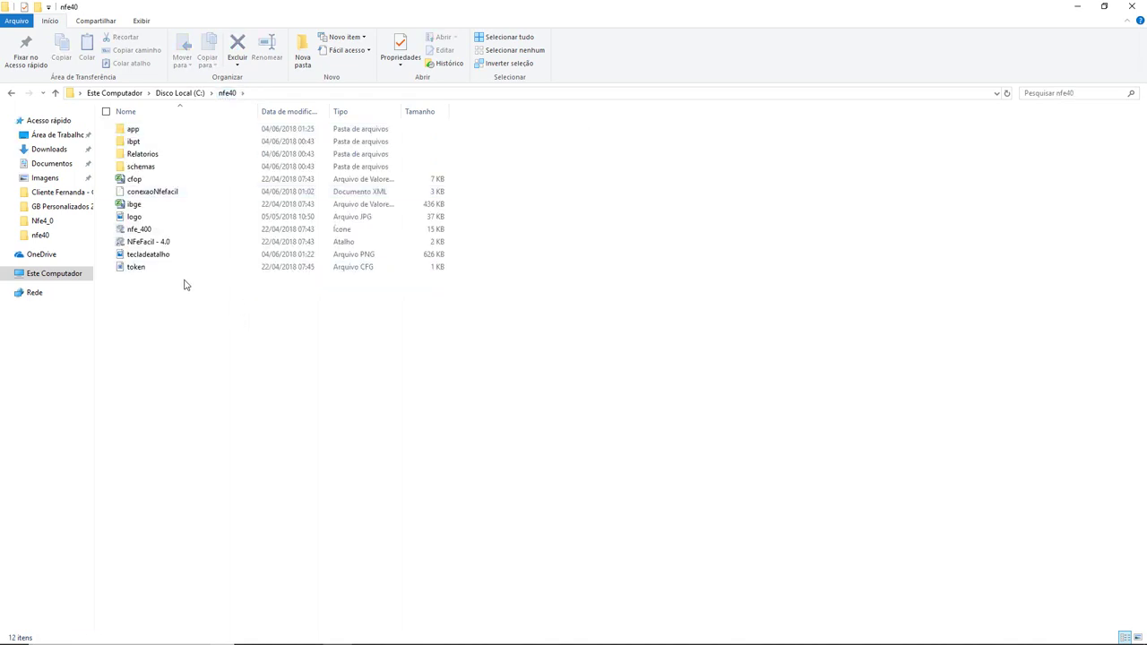
pyautogui.rightClick(139, 255)
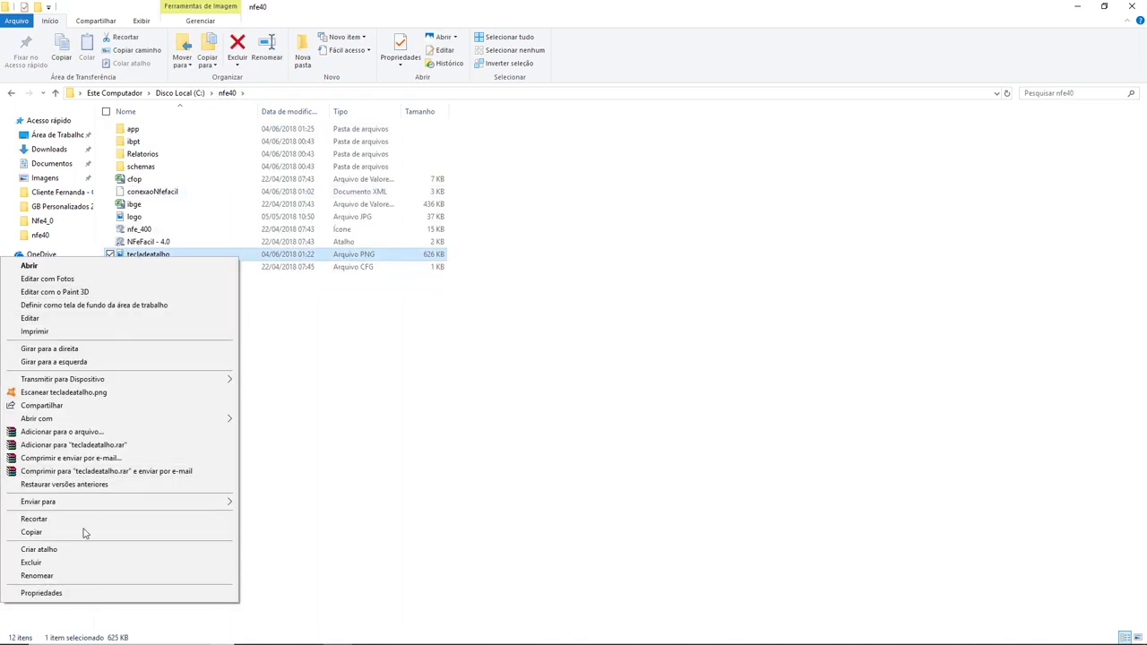
pyautogui.moveTo(213, 421)
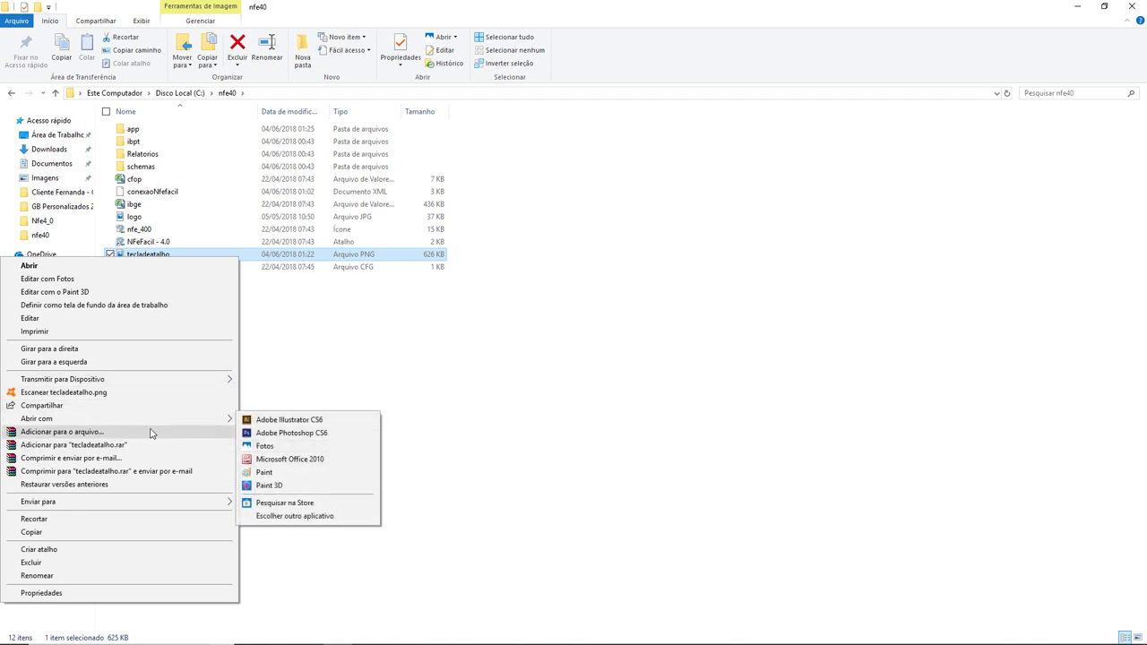
pyautogui.click(282, 447)
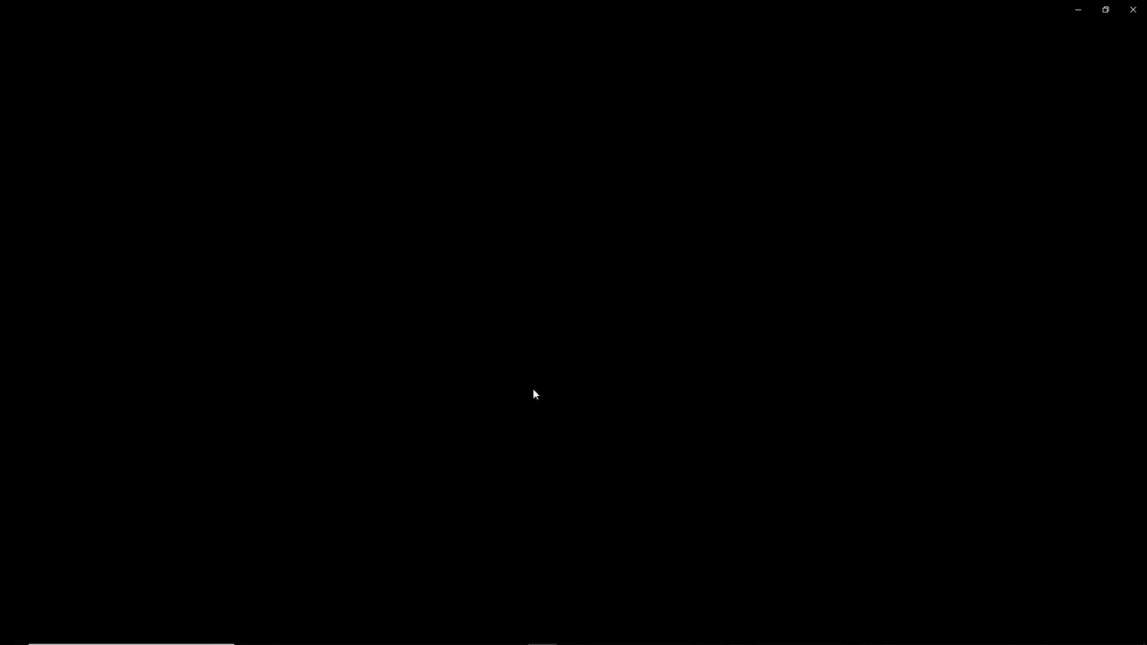
# - Compare the tecladeatalho image with the shortcut parameters in the installation notes, and highlight the notes' Atalho copy instruction
pyautogui.hotkey('alt', 'Tab')
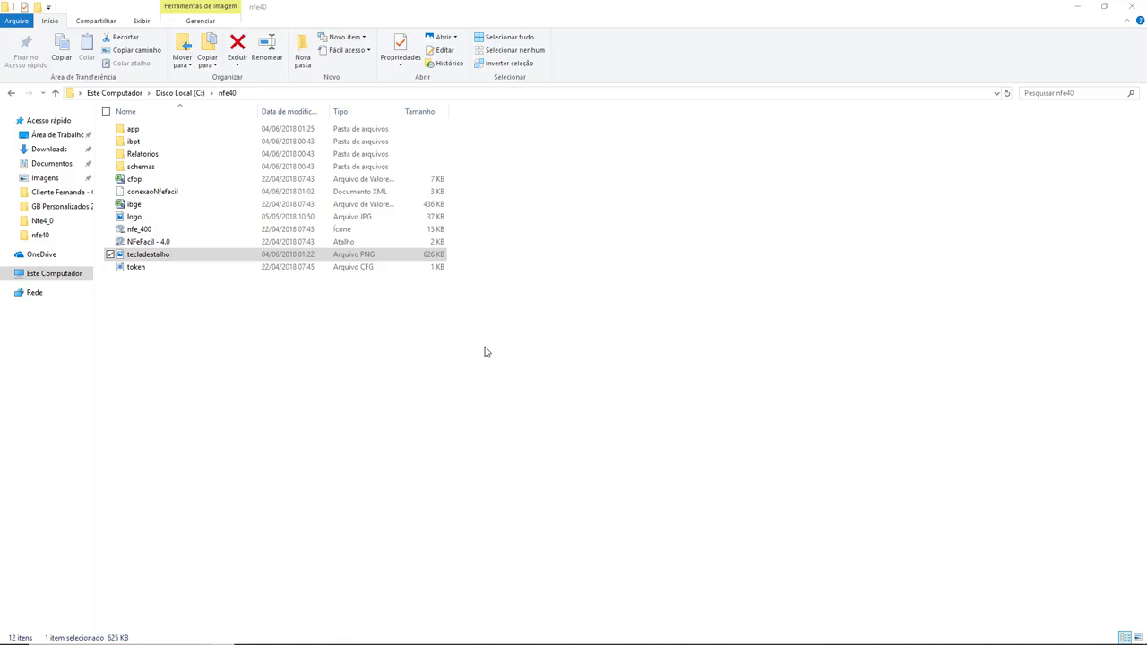
pyautogui.hotkey('alt', 'Tab')
pyautogui.hotkey('alt', 'Tab')
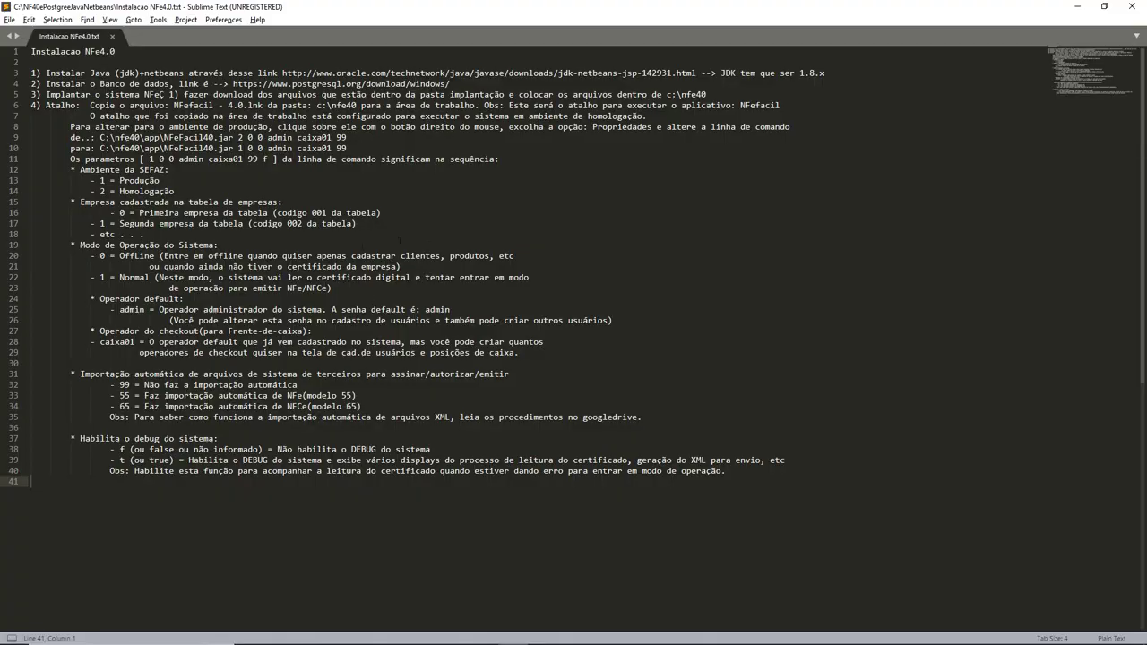
pyautogui.click(149, 202)
pyautogui.hotkey('alt', 'Tab')
pyautogui.hotkey('alt', 'Tab')
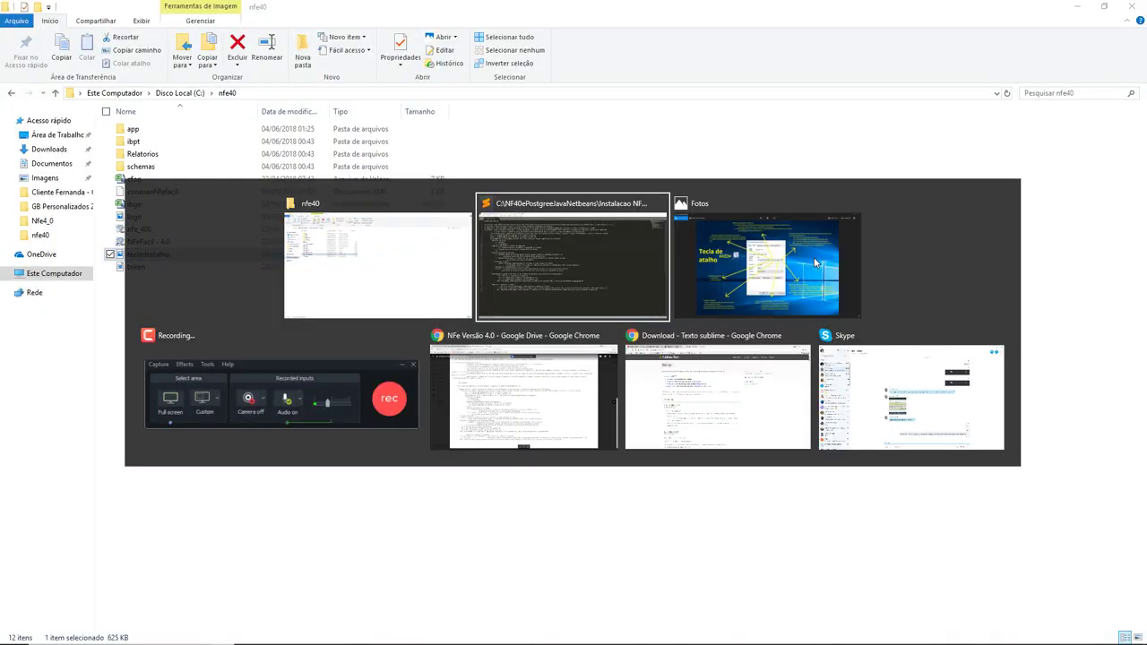
pyautogui.hotkey('alt', 'Tab')
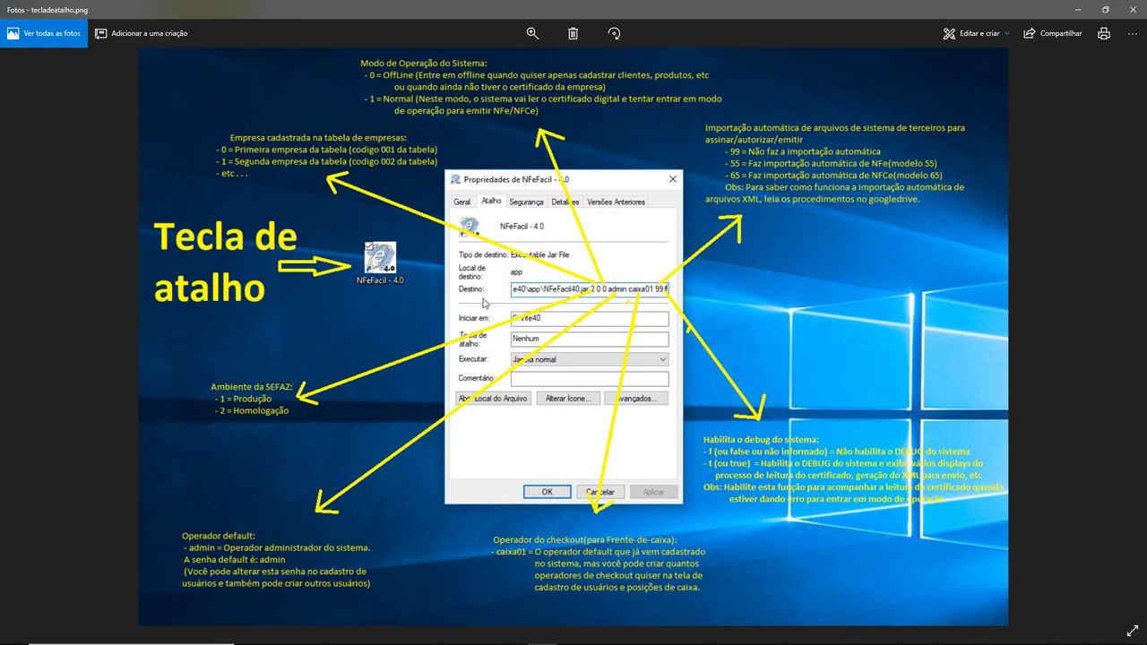
pyautogui.hotkey('alt', 'Tab')
pyautogui.hotkey('alt', 'Tab')
pyautogui.hotkey('alt', 'Tab')
pyautogui.hotkey('alt', 'Tab')
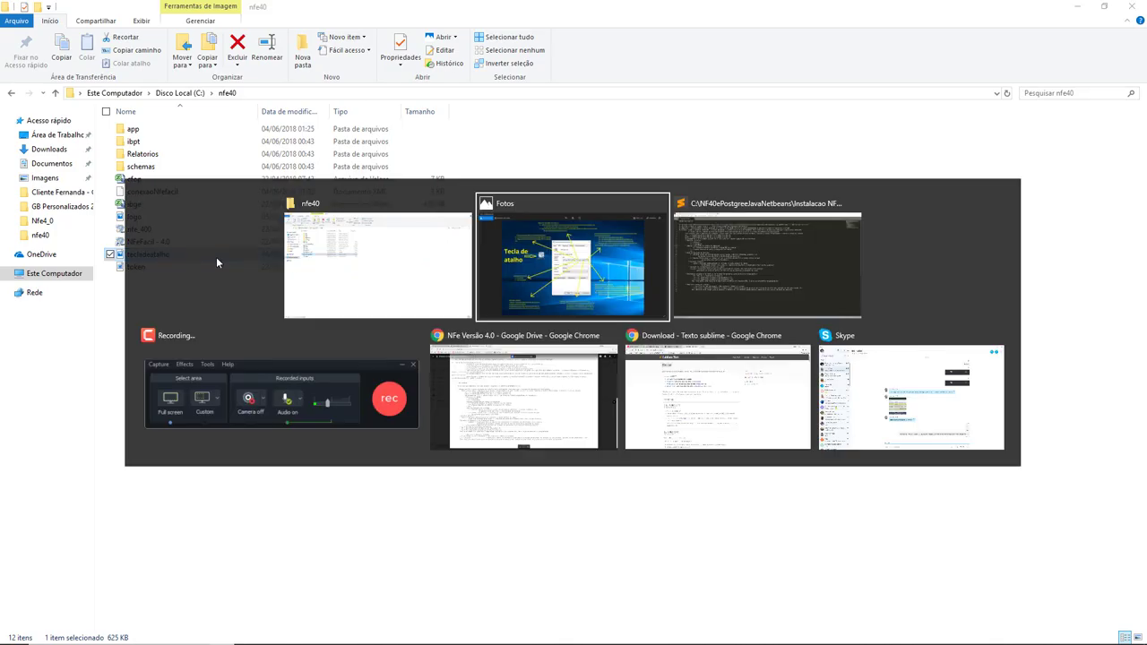
pyautogui.hotkey('alt', 'Tab')
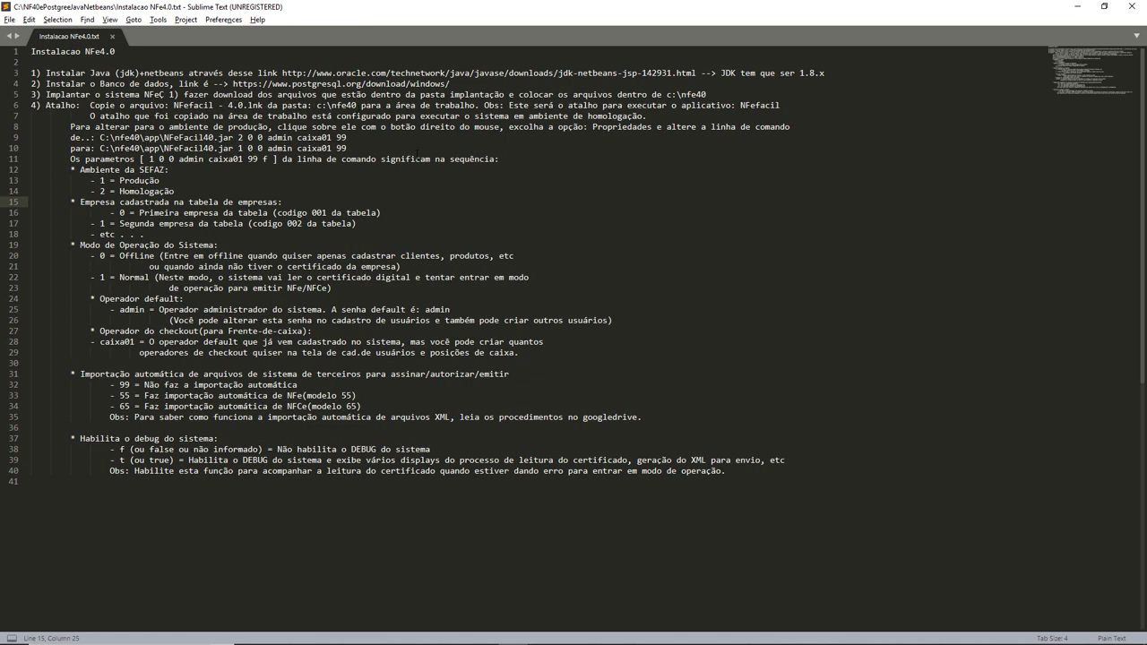
pyautogui.moveTo(812, 105); pyautogui.dragTo(45, 105)
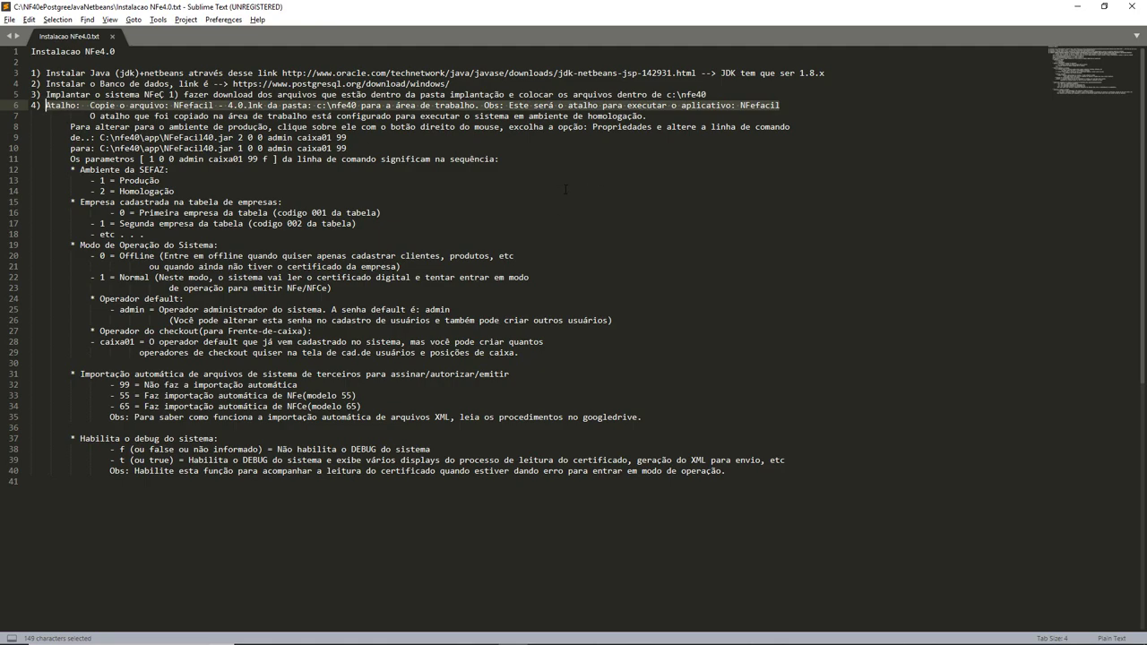
# - Copy the NFeFacil - 4.0 shortcut from the nfe40 folder to Área de Trabalho, replacing the existing file
pyautogui.hotkey('alt', 'Tab')
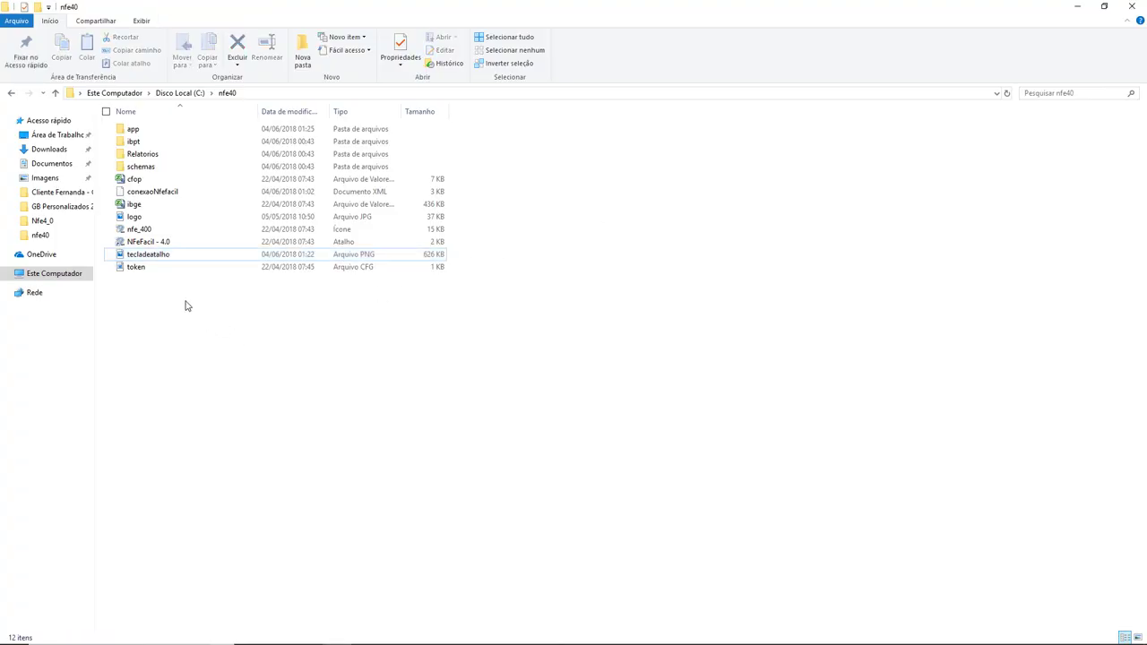
pyautogui.click(148, 244)
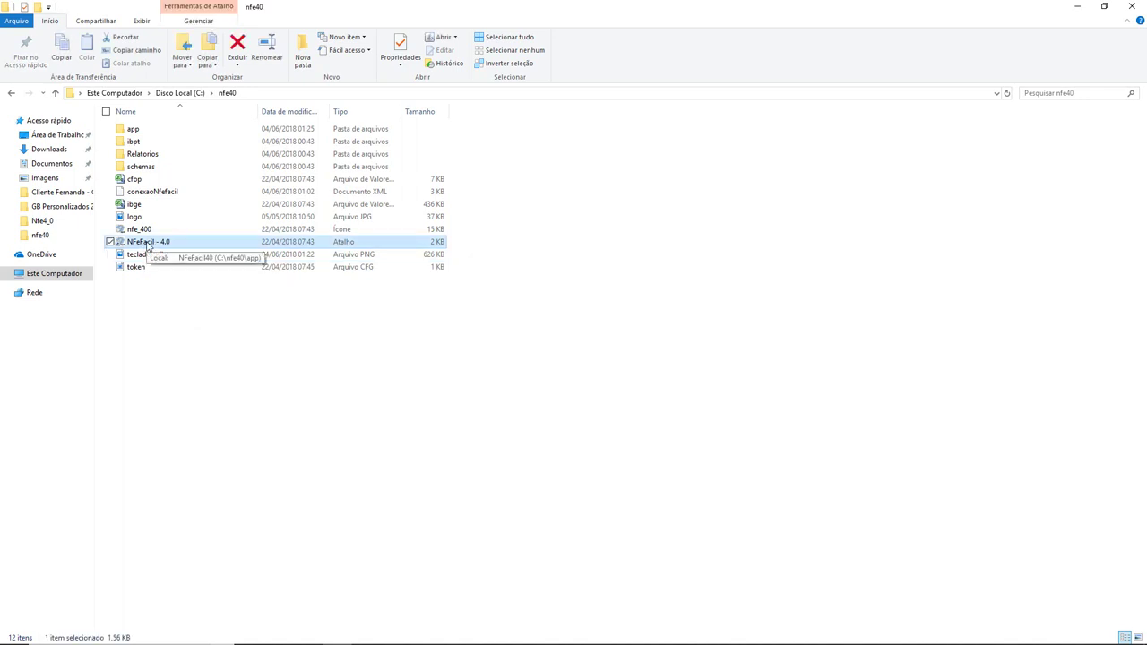
pyautogui.moveTo(148, 247)
pyautogui.mouseDown()
pyautogui.moveTo(107, 148)
pyautogui.moveTo(112, 219)
pyautogui.moveTo(128, 253)
pyautogui.mouseUp()
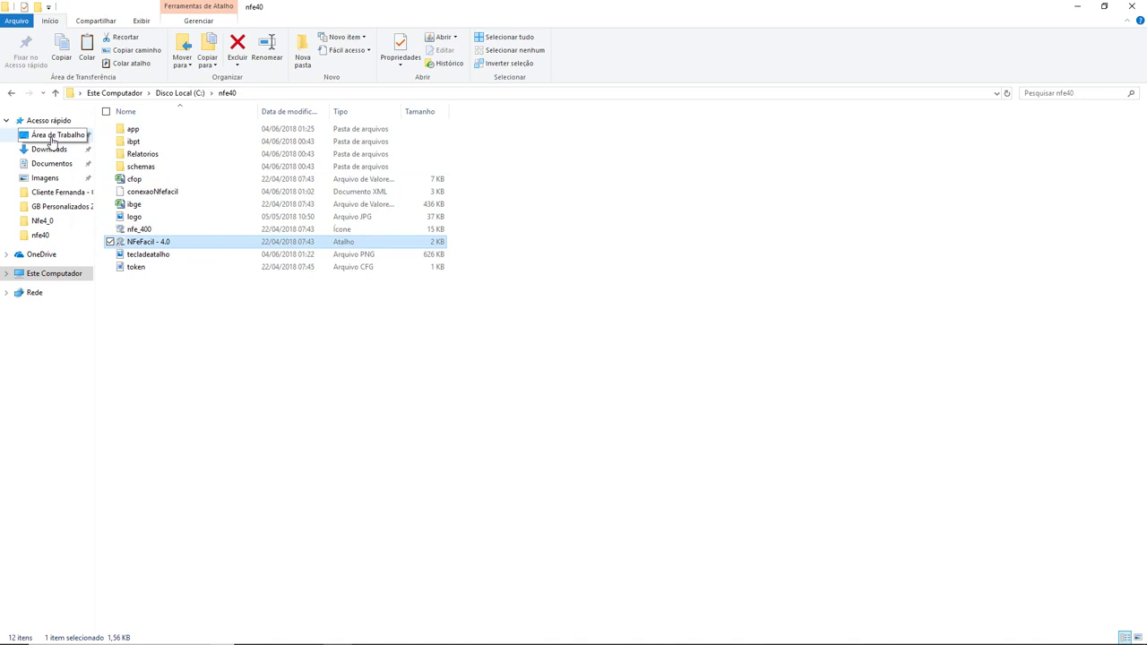
pyautogui.moveTo(52, 142); pyautogui.dragTo(451, 368)
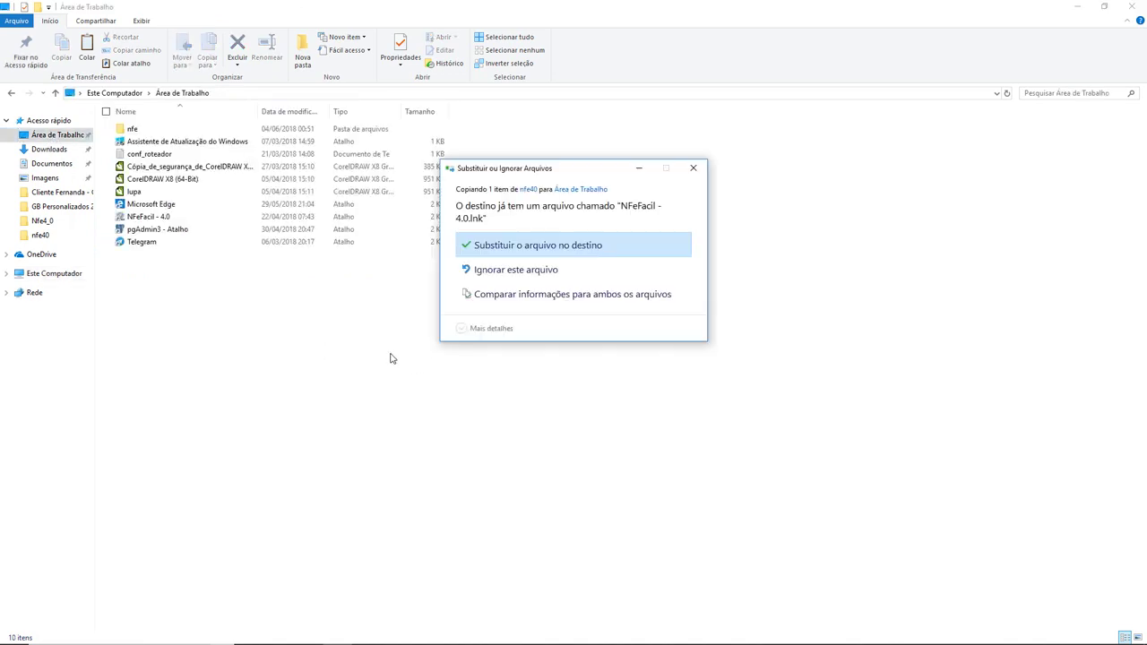
pyautogui.click(518, 249)
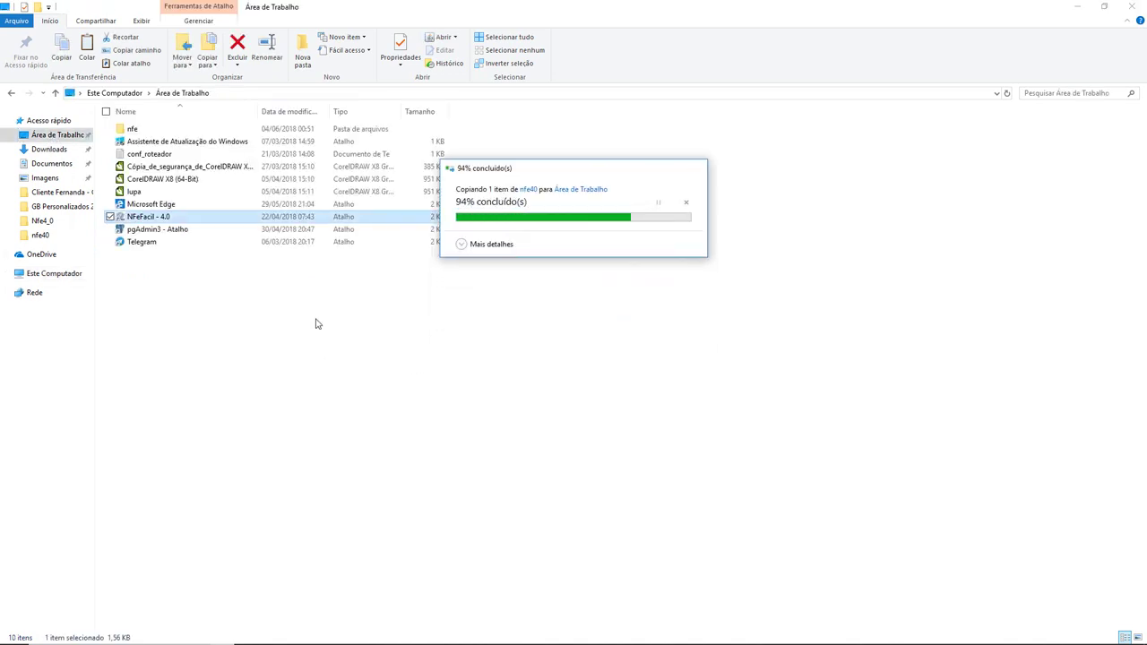
pyautogui.click(337, 386)
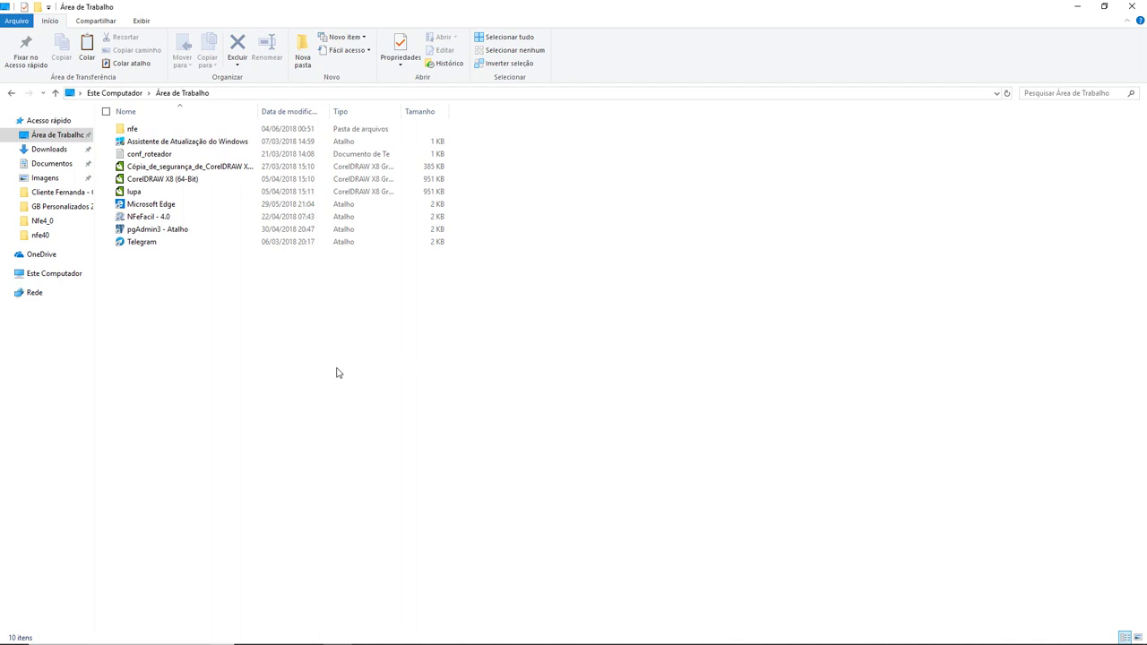
# - Examine the target command line in the properties of the desktop's NFeFacil - 4.0 shortcut, and close the properties
pyautogui.click(151, 219)
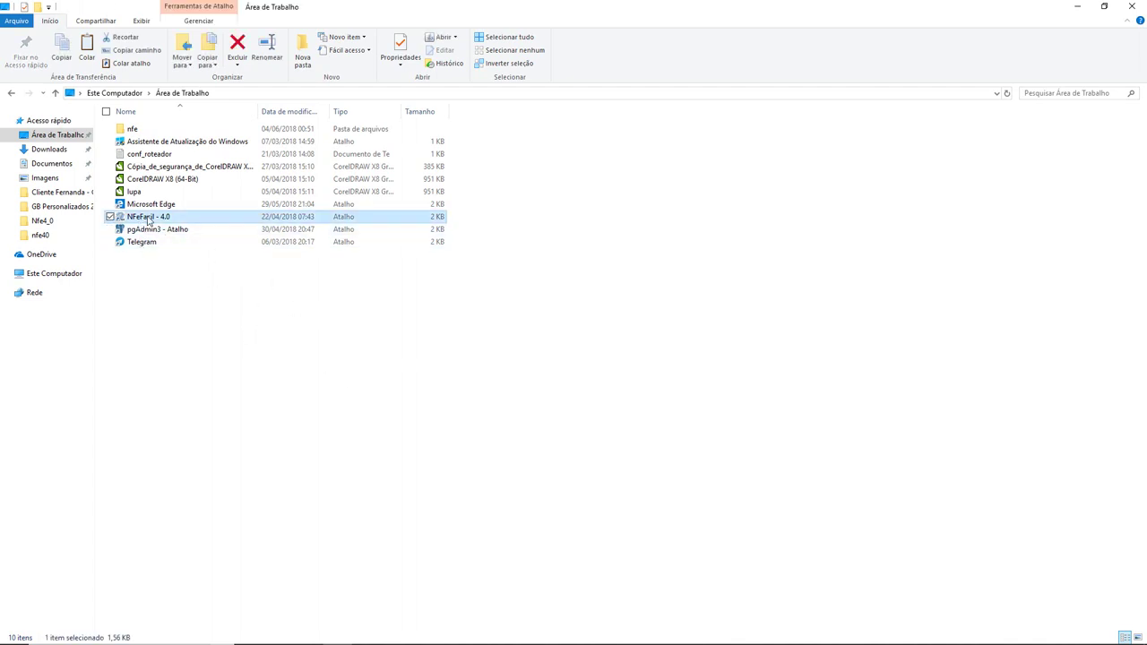
pyautogui.rightClick(150, 221)
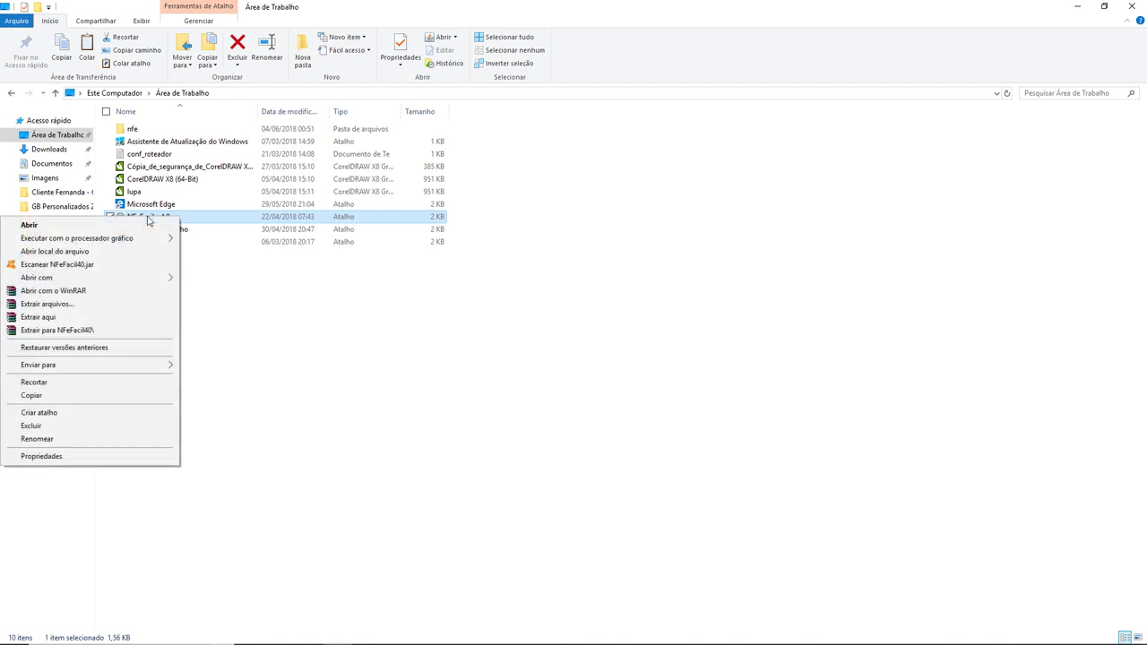
pyautogui.click(74, 459)
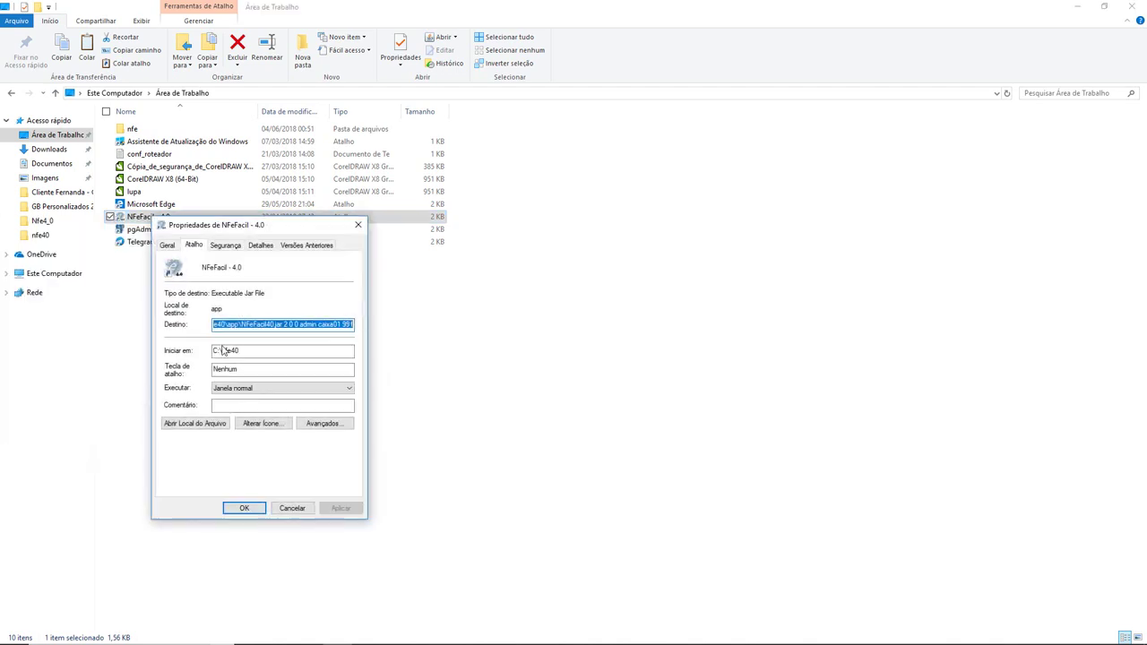
pyautogui.moveTo(283, 229); pyautogui.dragTo(625, 147)
pyautogui.click(801, 237)
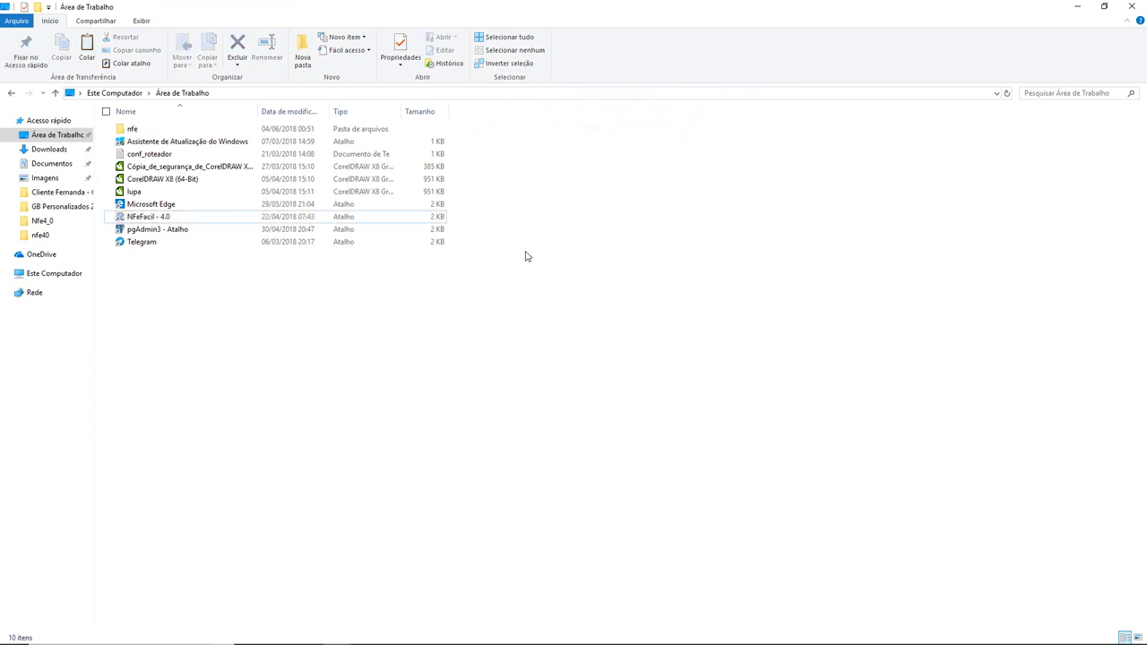
# - Switch back to the installation notes in Sublime Text to consult the shortcut's command-line parameters
pyautogui.hotkey('alt', 'Tab')
pyautogui.hotkey('alt', 'Tab')
pyautogui.press('Tab')
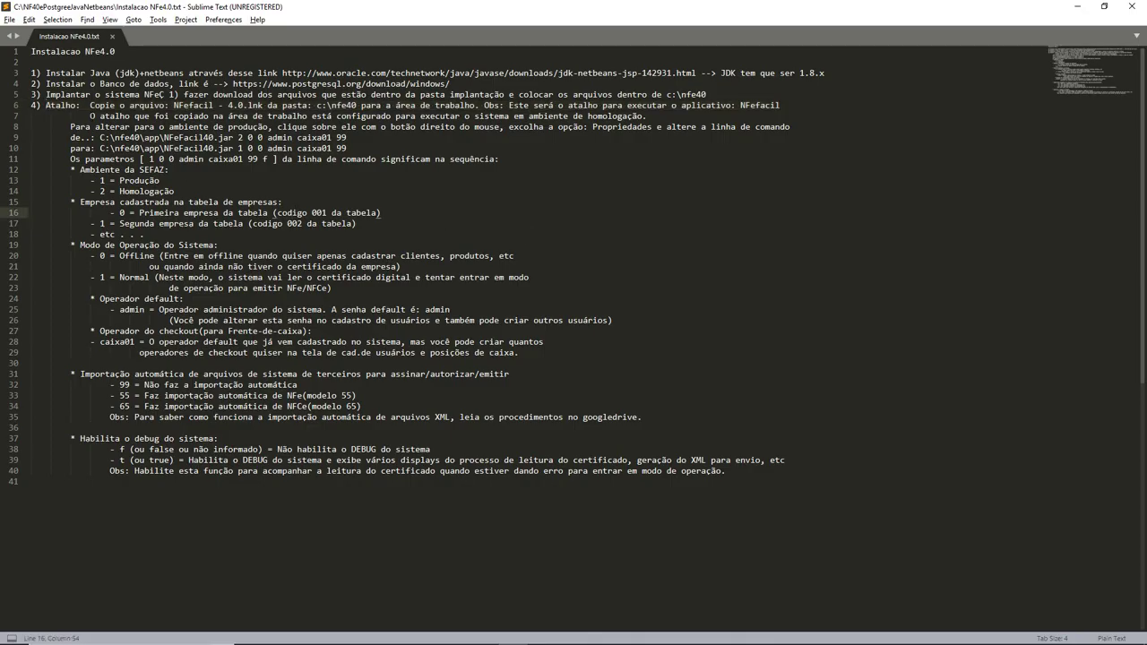
# - Highlight the notes' homologação line and the instructions from production setup through debug, and compare them with the tecladeatalho image in Fotos
pyautogui.moveTo(90, 115); pyautogui.dragTo(638, 116)
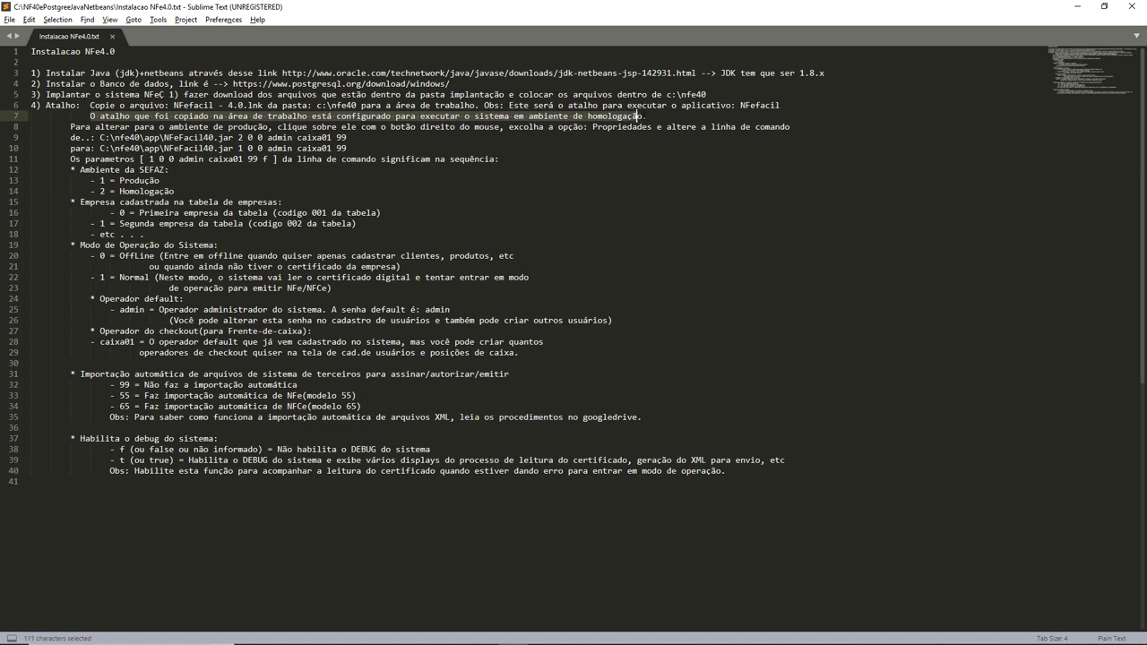
pyautogui.click(585, 139)
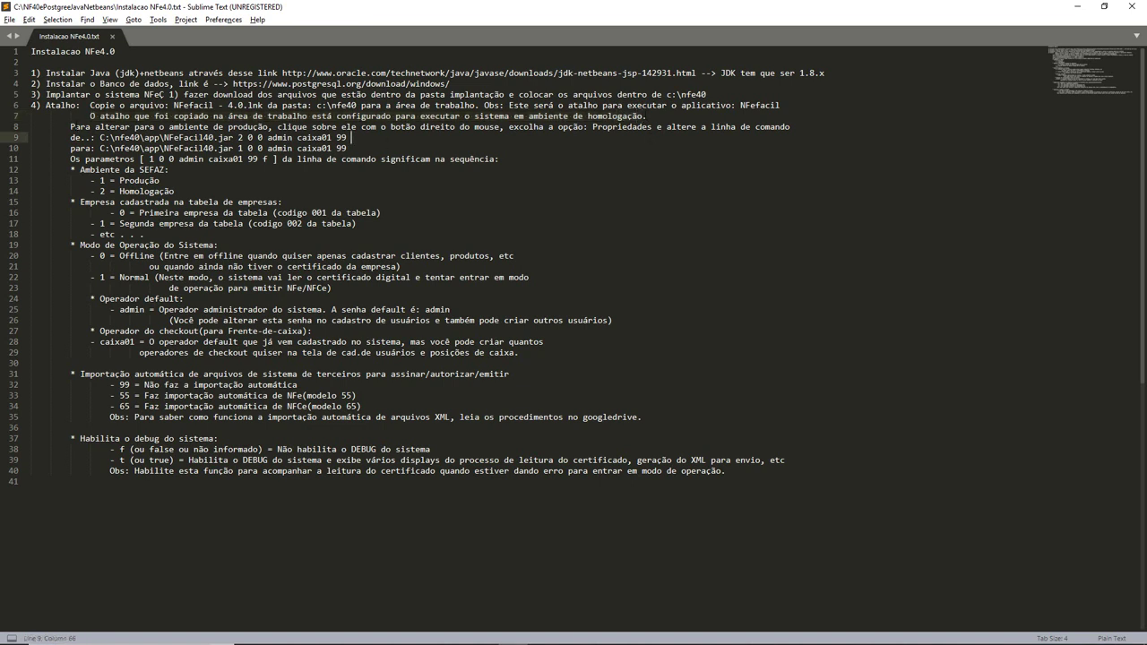
pyautogui.moveTo(72, 128); pyautogui.dragTo(796, 472)
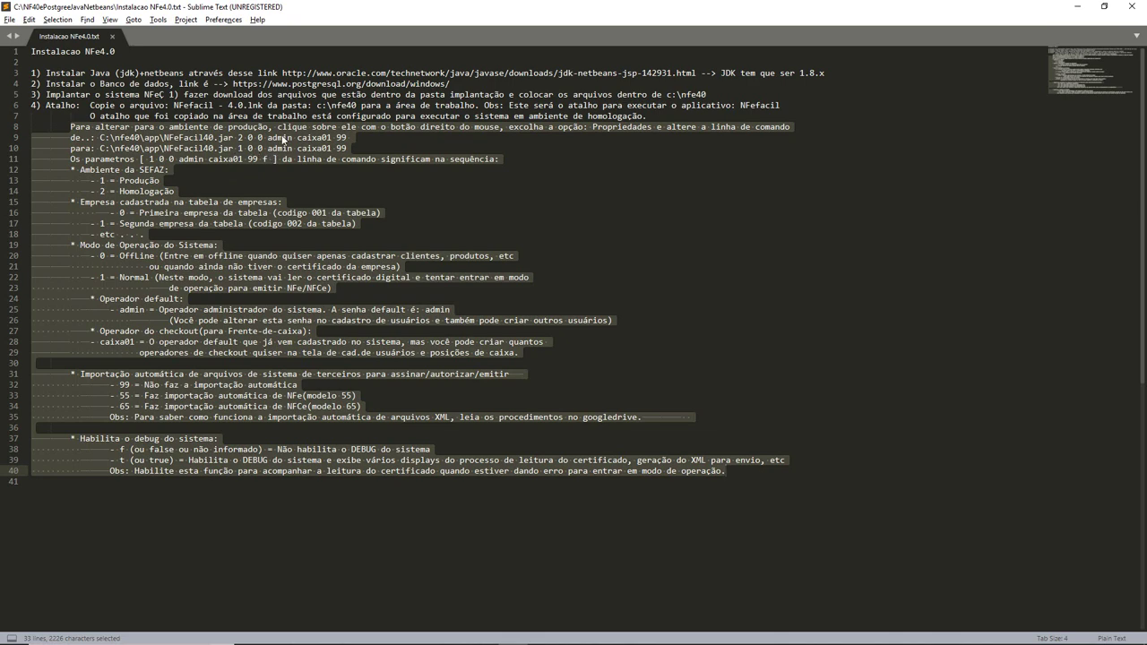
pyautogui.hotkey('alt', 'Tab')
pyautogui.hotkey('alt', 'Tab')
pyautogui.hotkey('alt', 'Tab')
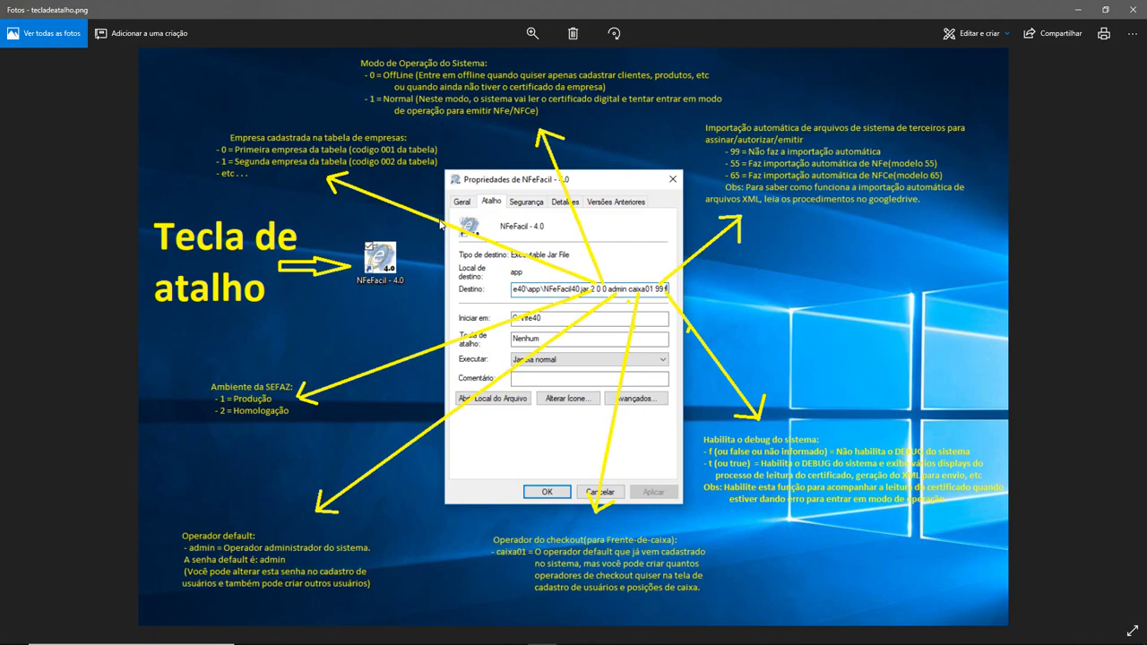
# - Bring up the NFeFacil - 4.0 shortcut properties beside the notes and examine the parameters in the Destino command line, from environment to debug flag
pyautogui.hotkey('alt', 'Tab')
pyautogui.hotkey('alt', 'Tab')
pyautogui.hotkey('alt', 'Tab')
pyautogui.hotkey('alt', 'Tab')
pyautogui.hotkey('alt', 'Tab')
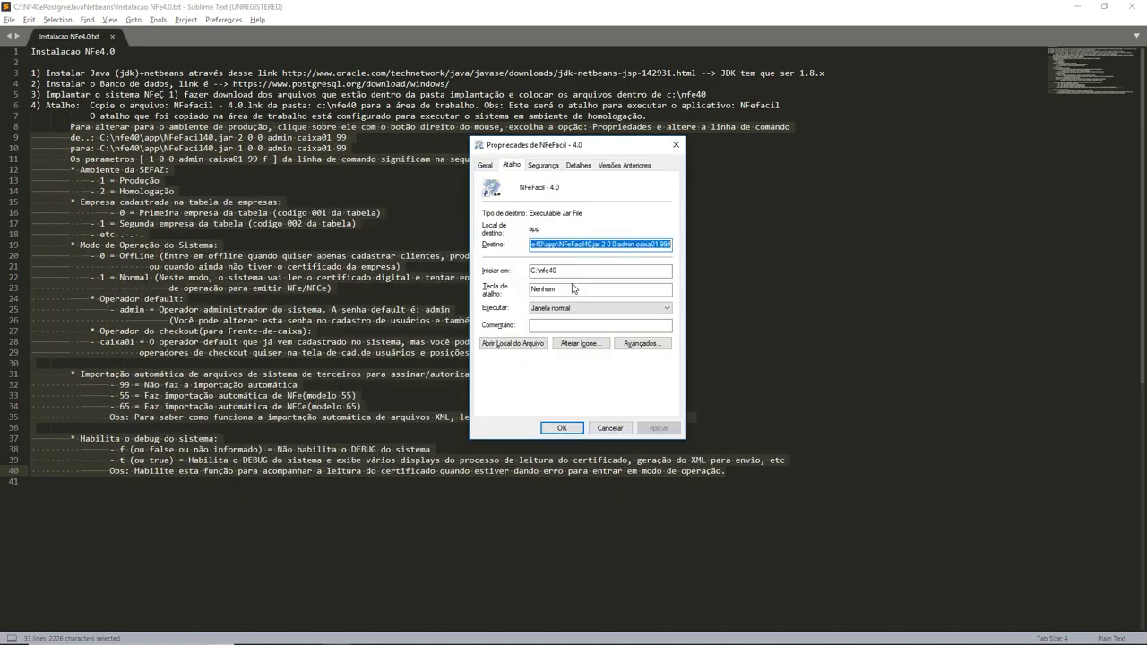
pyautogui.moveTo(655, 134); pyautogui.dragTo(744, 150)
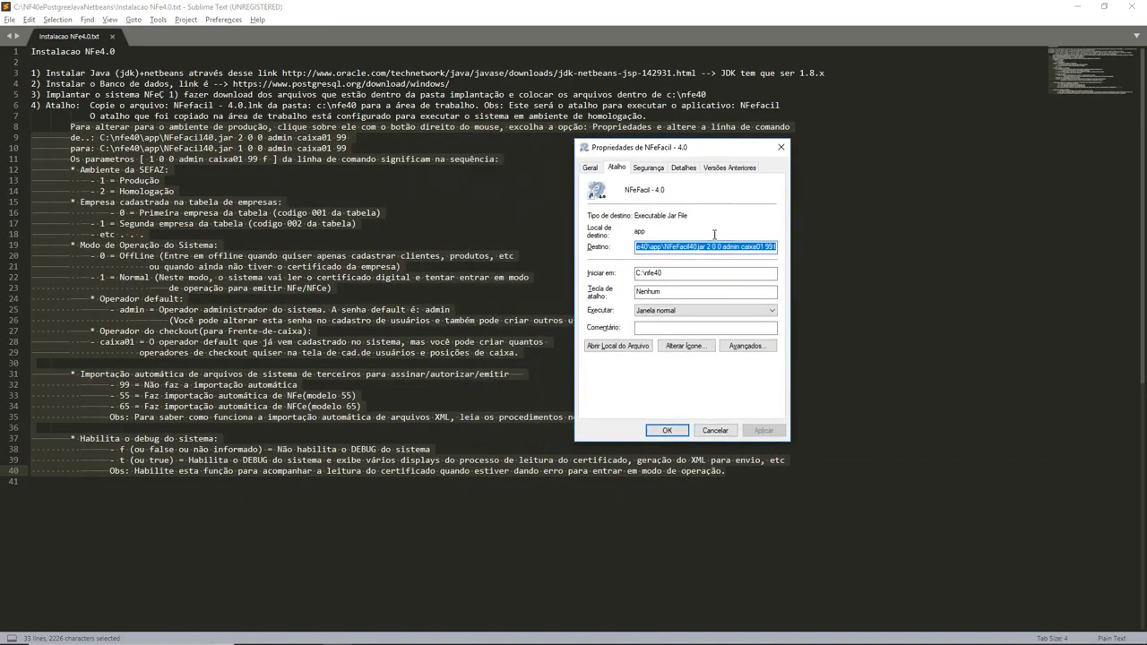
pyautogui.click(708, 249)
pyautogui.press('BackSpace')
pyautogui.write('2')
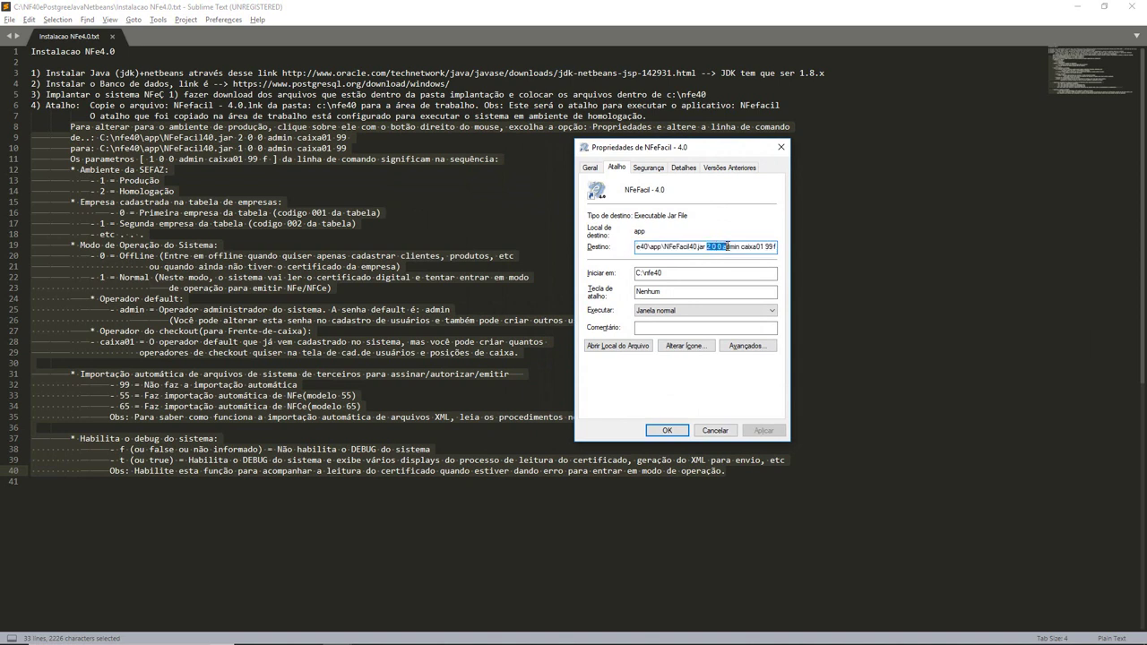
pyautogui.moveTo(728, 246); pyautogui.dragTo(774, 247)
pyautogui.click(773, 248)
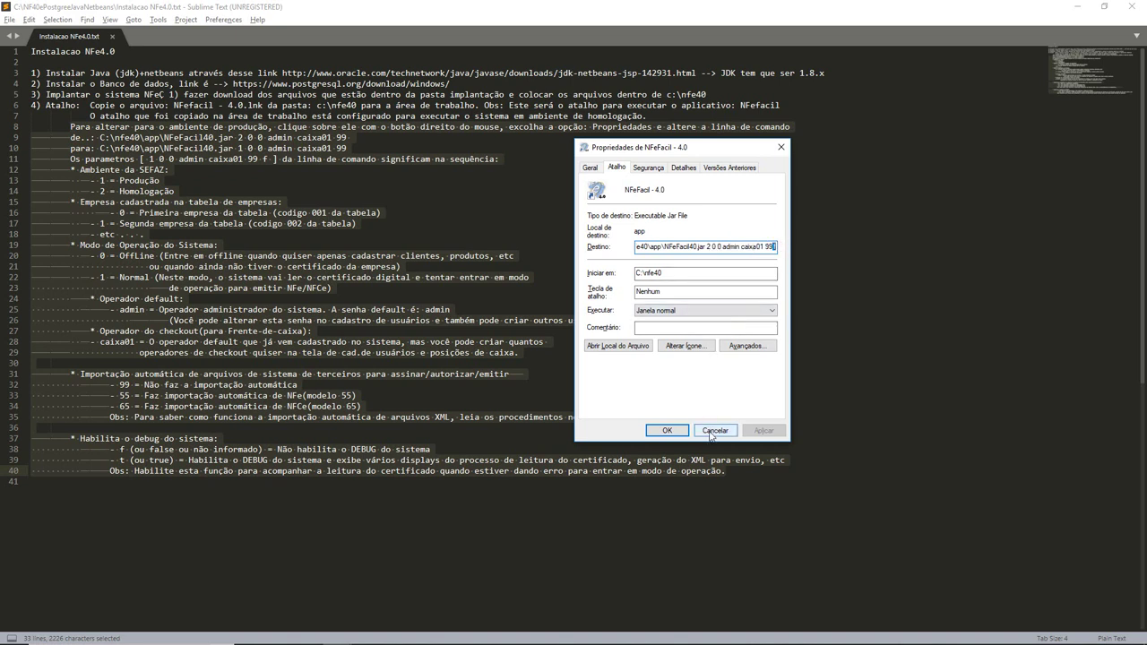
# - Switch to the tecladeatalho image in Fotos and study the explanation of each command-line parameter
pyautogui.hotkey('alt', 'Tab')
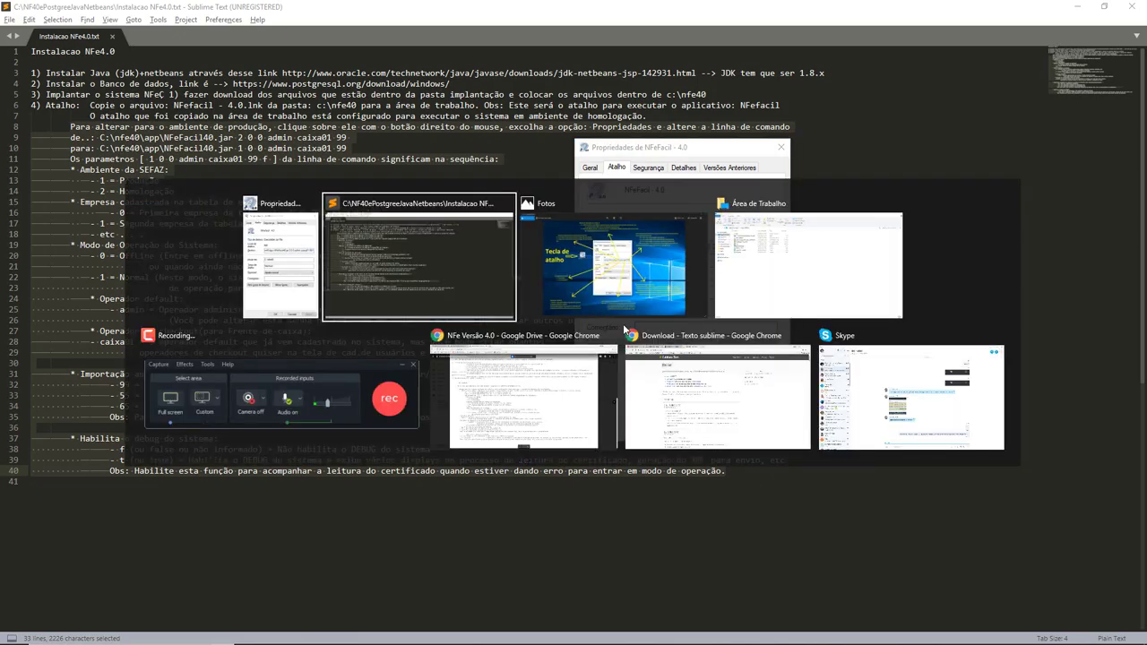
pyautogui.press('Tab')
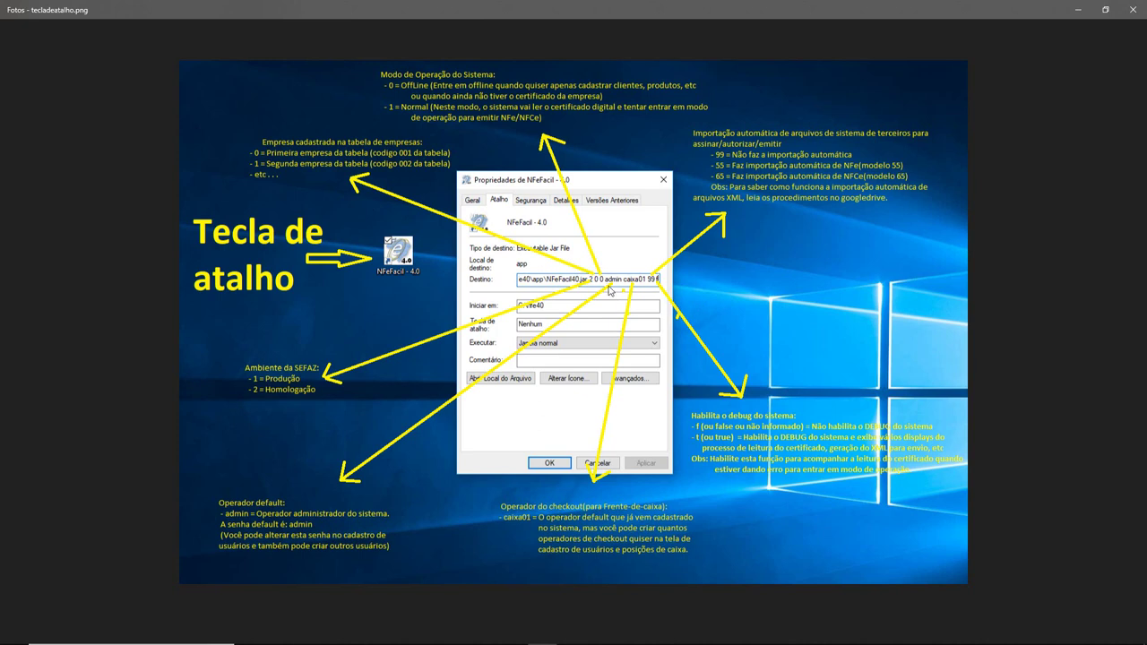
pyautogui.moveTo(602, 282)
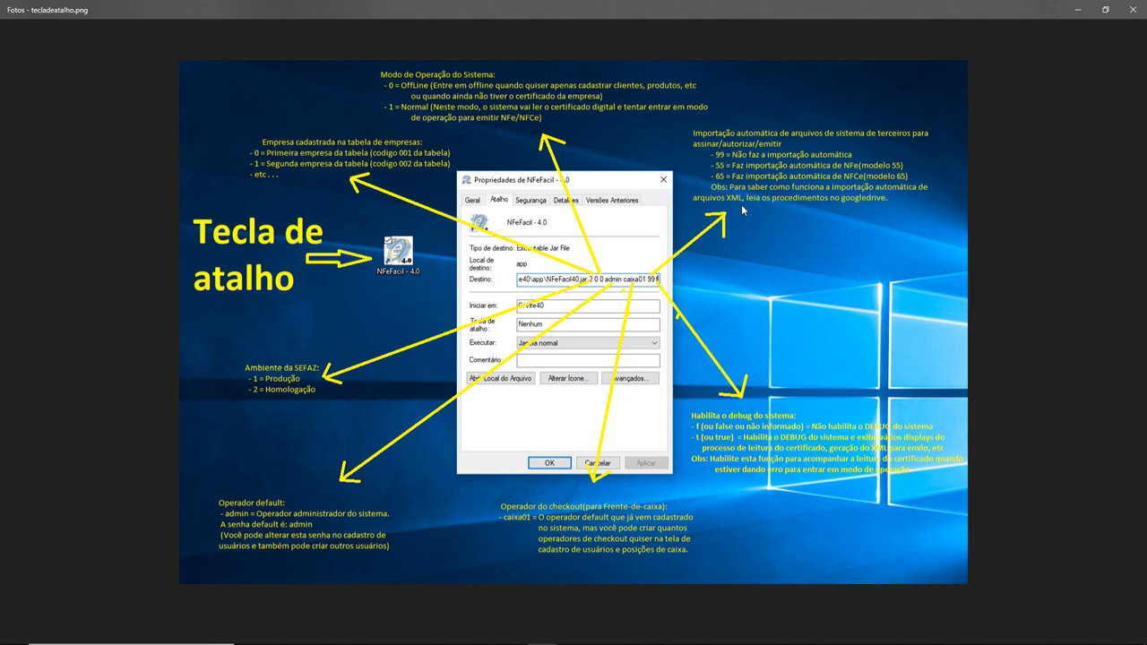
# - Highlight the shortcut parameter explanations in the Sublime Text installation notes, and return to the tecladeatalho image for comparison
pyautogui.hotkey('alt', 'Tab')
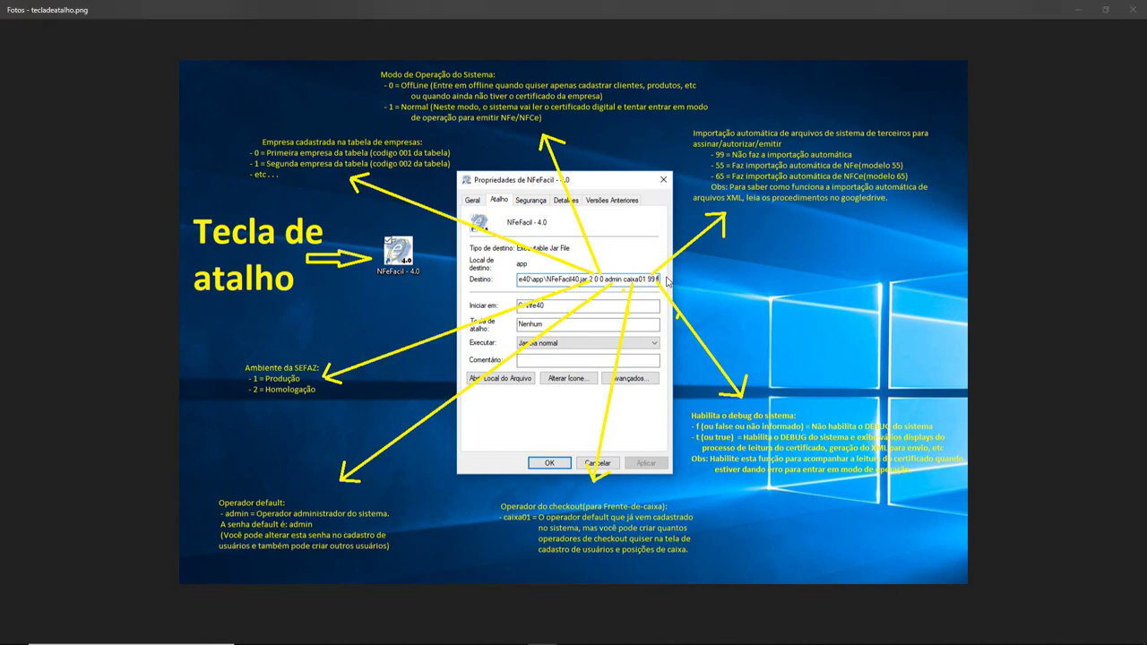
pyautogui.hotkey('alt', 'Tab')
pyautogui.hotkey('alt', 'Tab')
pyautogui.hotkey('alt', 'Tab')
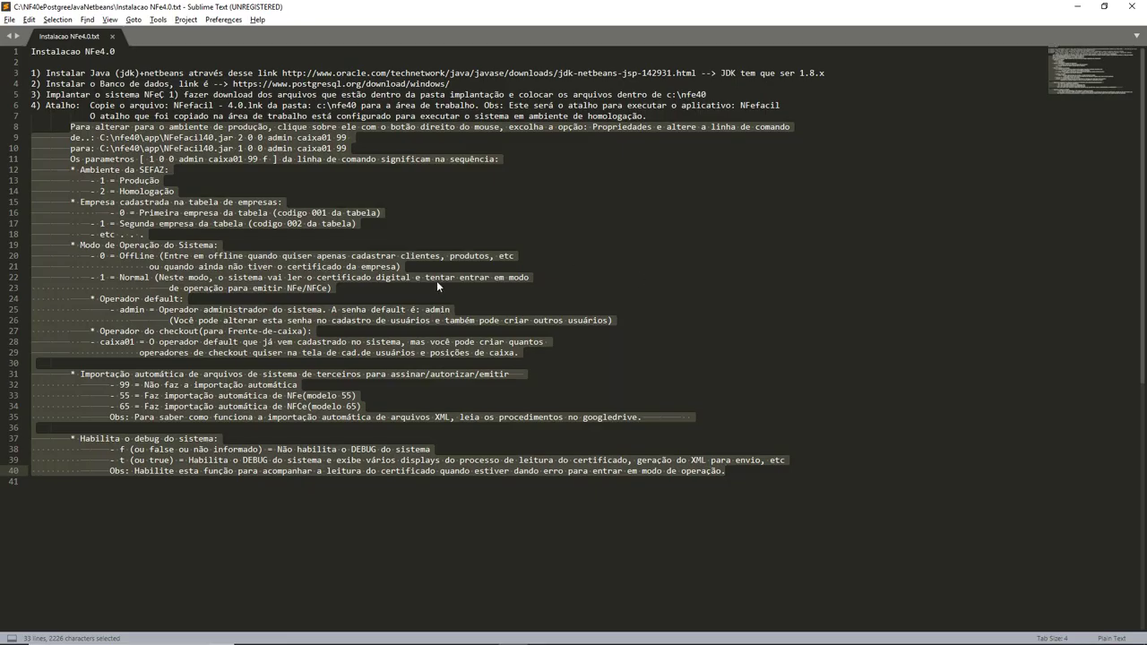
pyautogui.click(461, 280)
pyautogui.moveTo(70, 127); pyautogui.dragTo(283, 471)
pyautogui.click(397, 497)
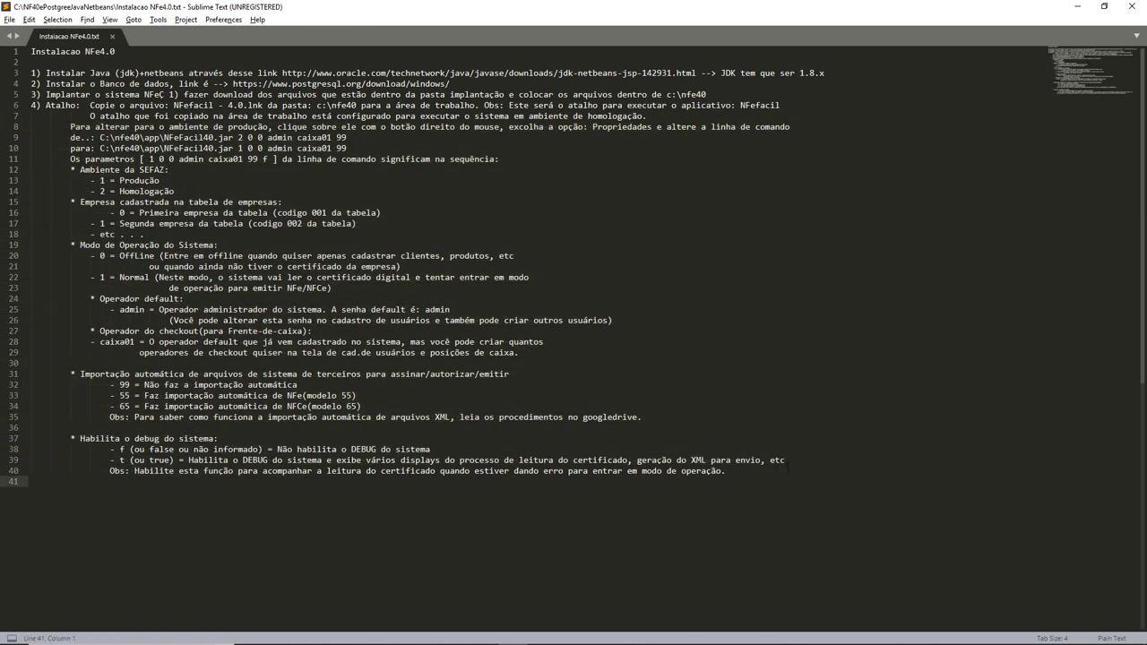
pyautogui.moveTo(788, 468); pyautogui.dragTo(31, 148)
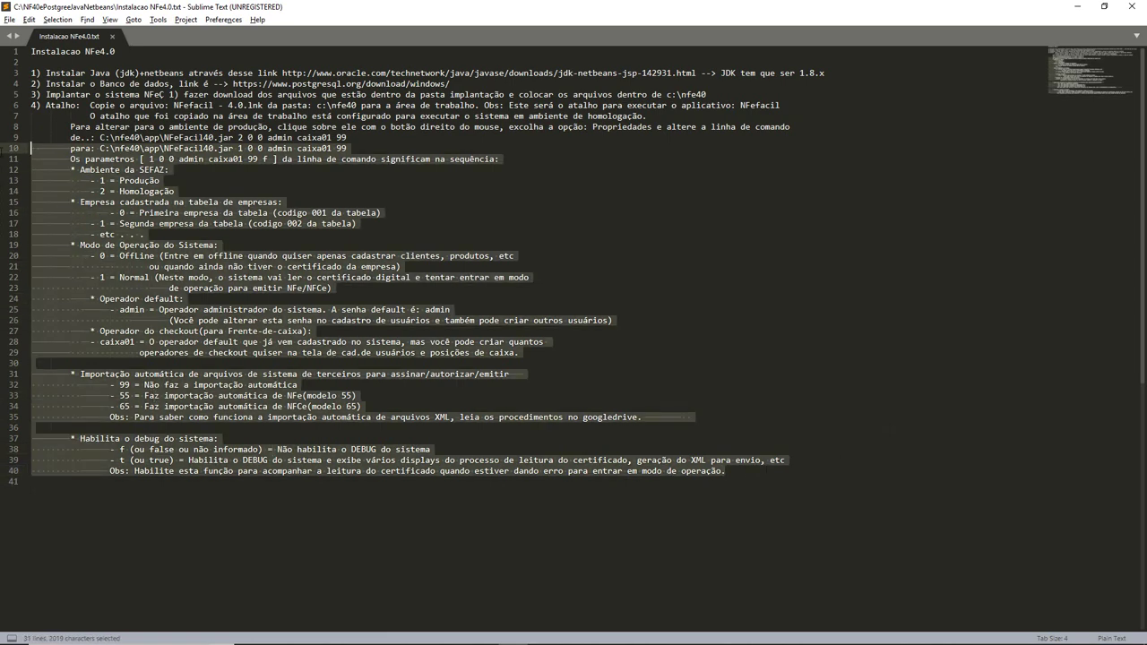
pyautogui.hotkey('alt', 'Tab')
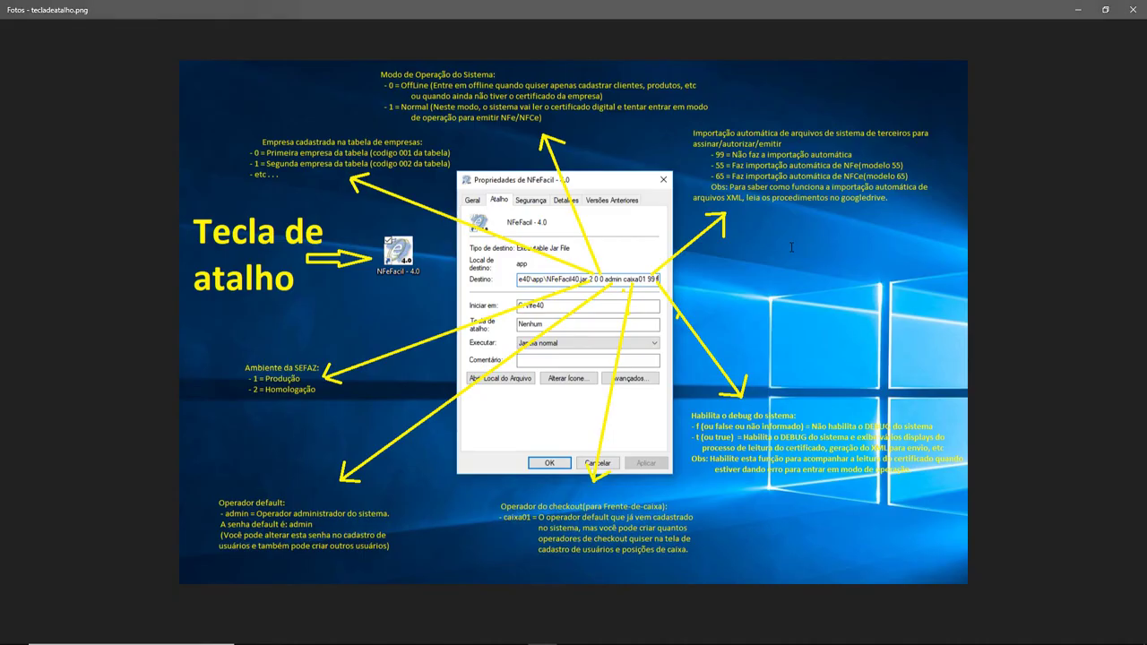